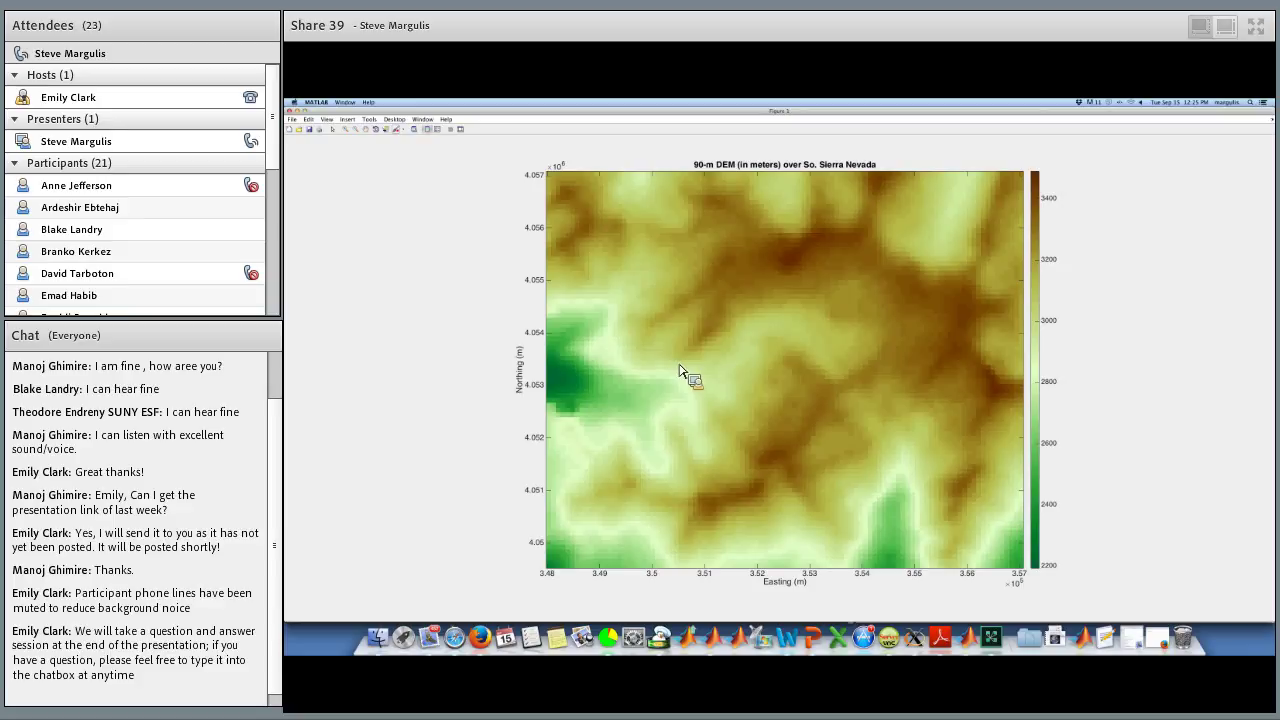
Step: Restore the full-screen DEM figure to a window, then move and resize it
{"action": "left_click", "coordinate": [303, 111]}
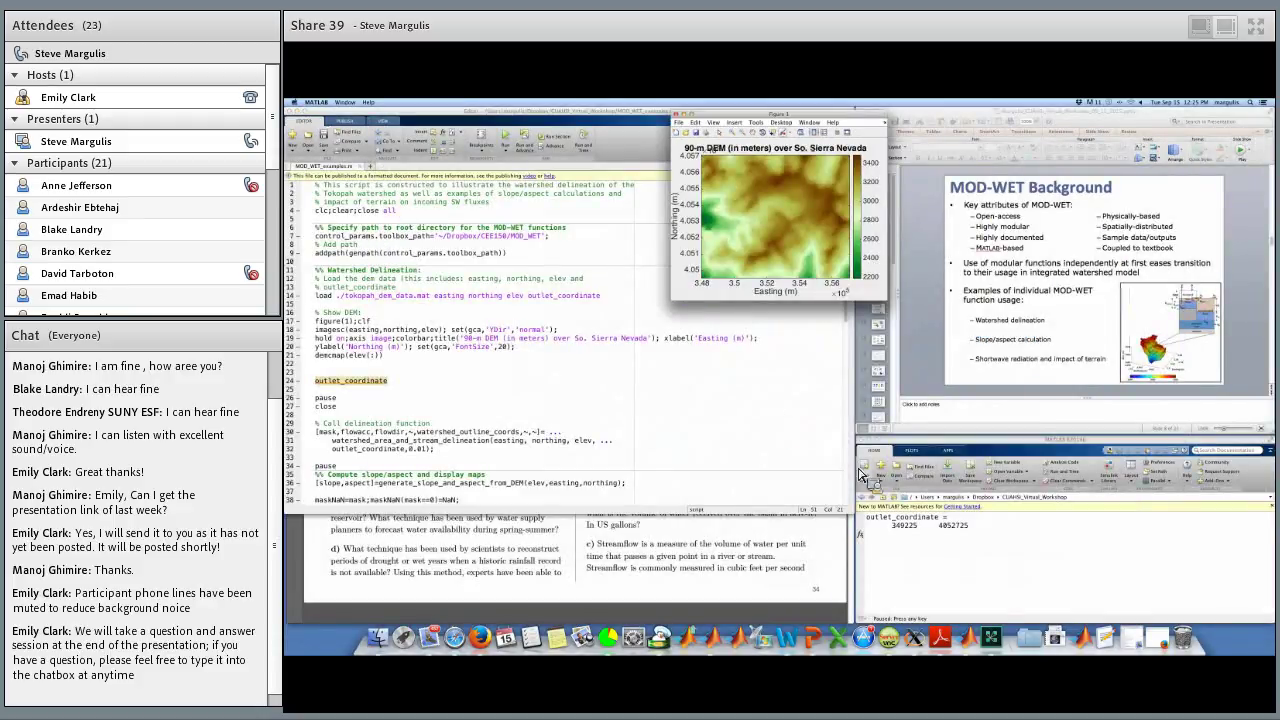
{"action": "left_click_drag", "start_coordinate": [762, 119], "coordinate": [558, 120]}
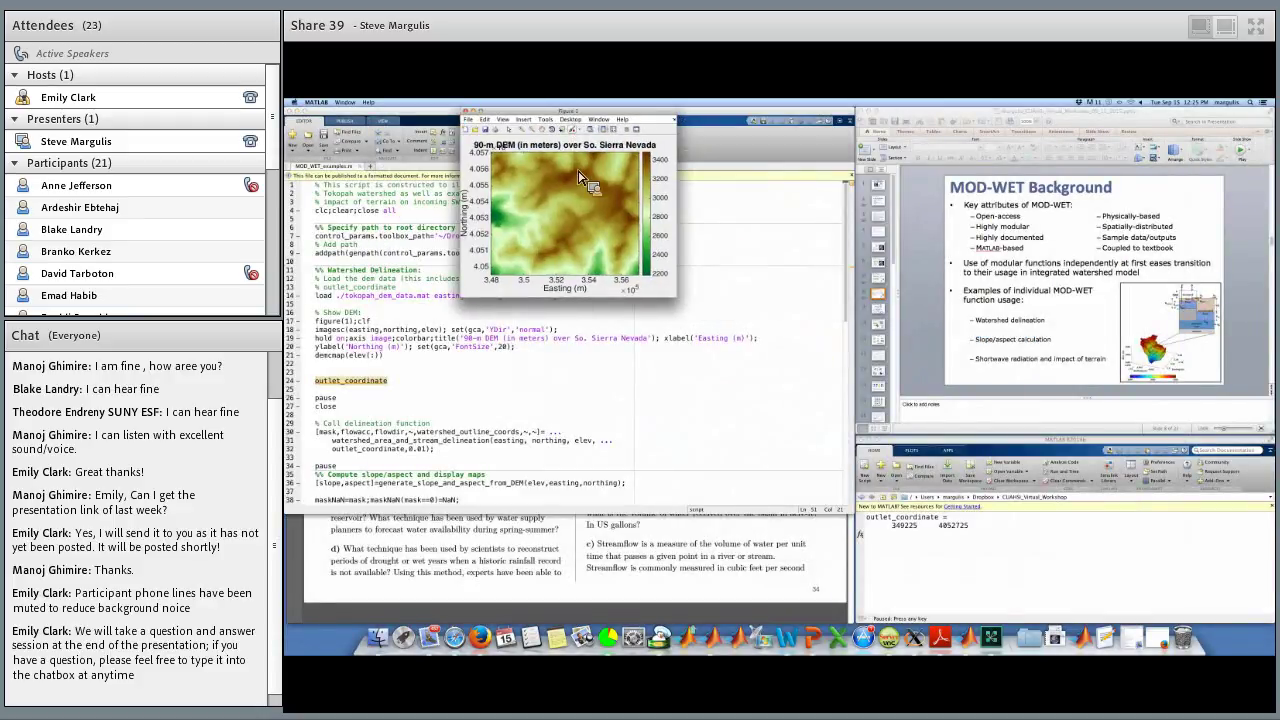
{"action": "left_click_drag", "start_coordinate": [796, 312], "coordinate": [810, 370]}
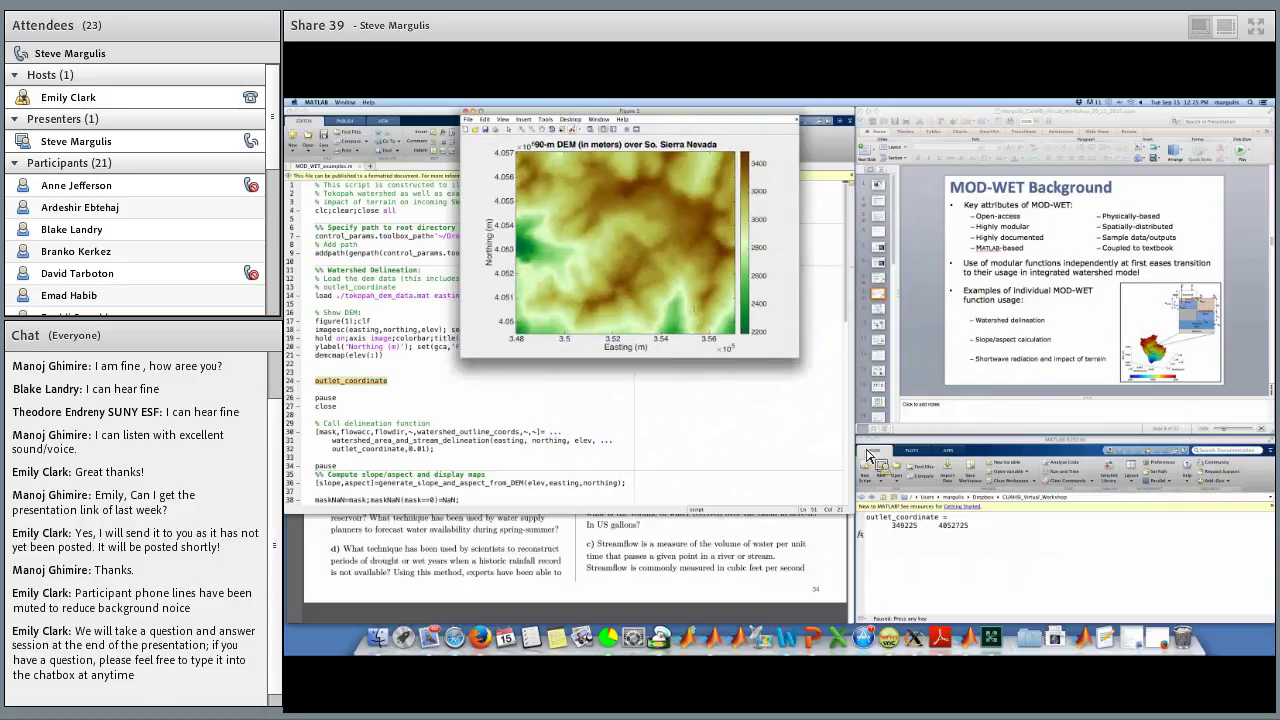
Step: Select the printed outlet_coordinate values 349225 and 4052725 in the Command Window
{"action": "left_click", "coordinate": [875, 527]}
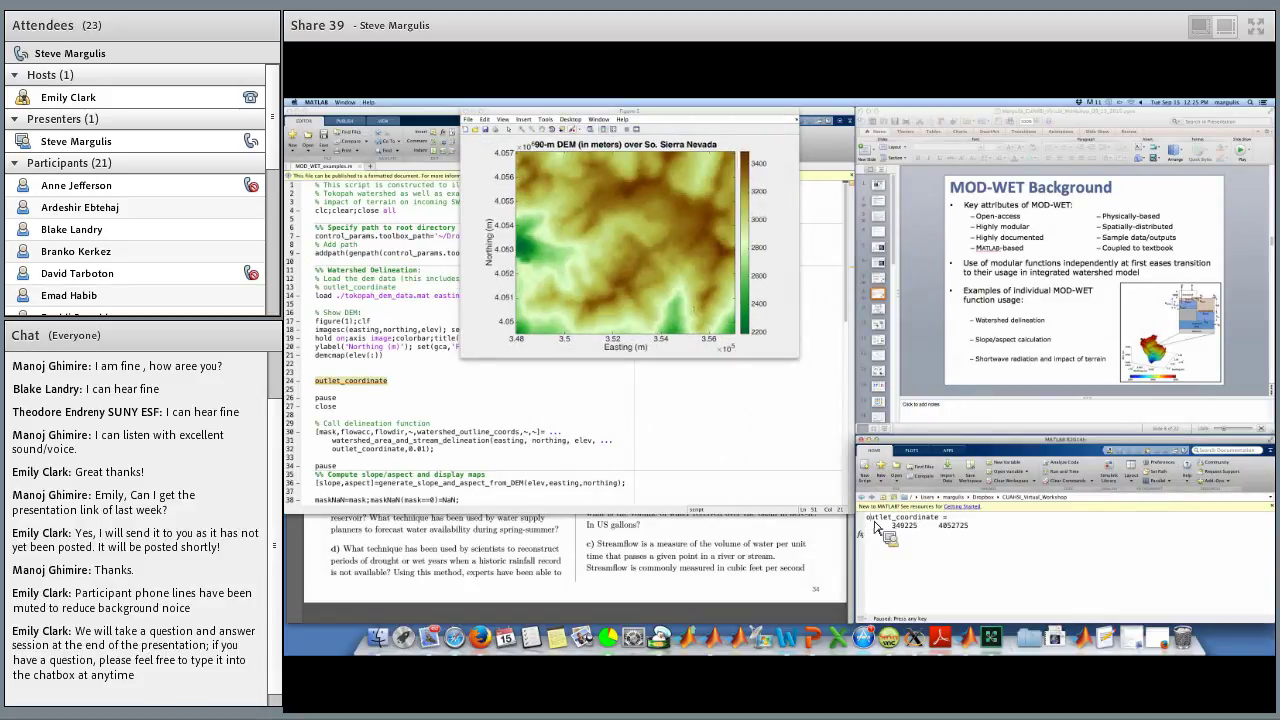
{"action": "left_click_drag", "start_coordinate": [866, 517], "coordinate": [962, 535]}
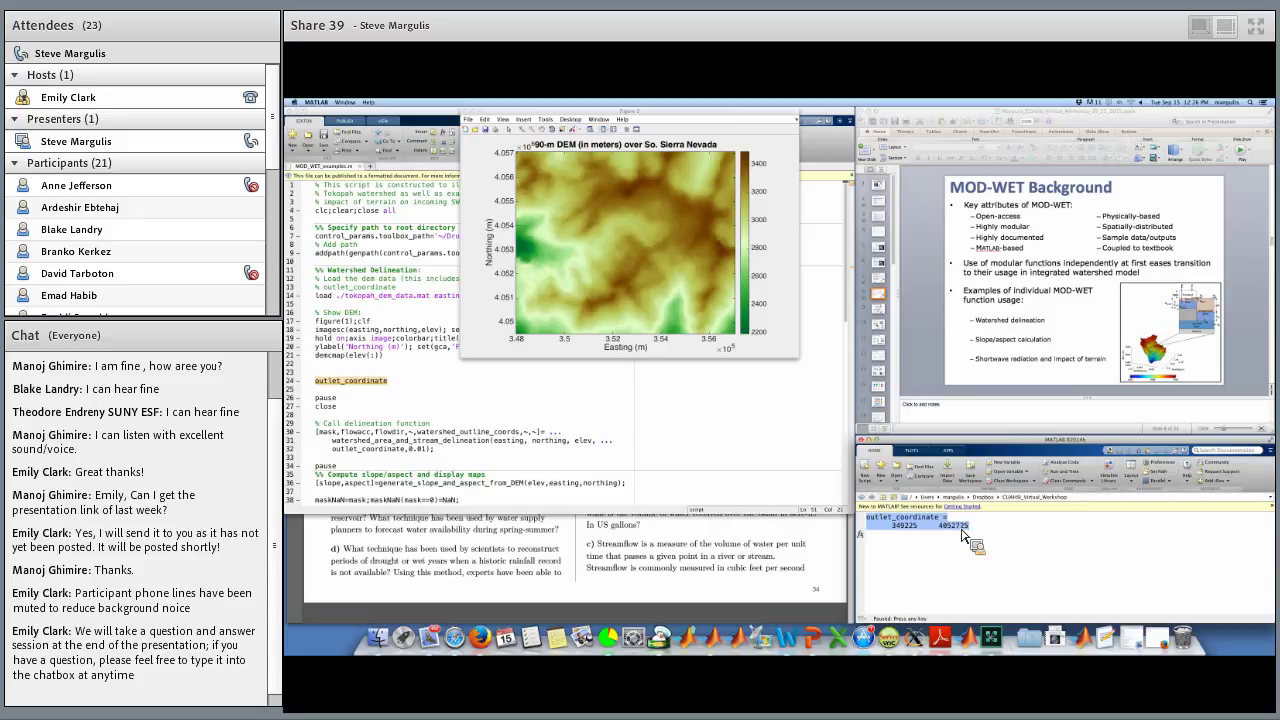
{"action": "left_click_drag", "start_coordinate": [962, 537], "coordinate": [510, 142]}
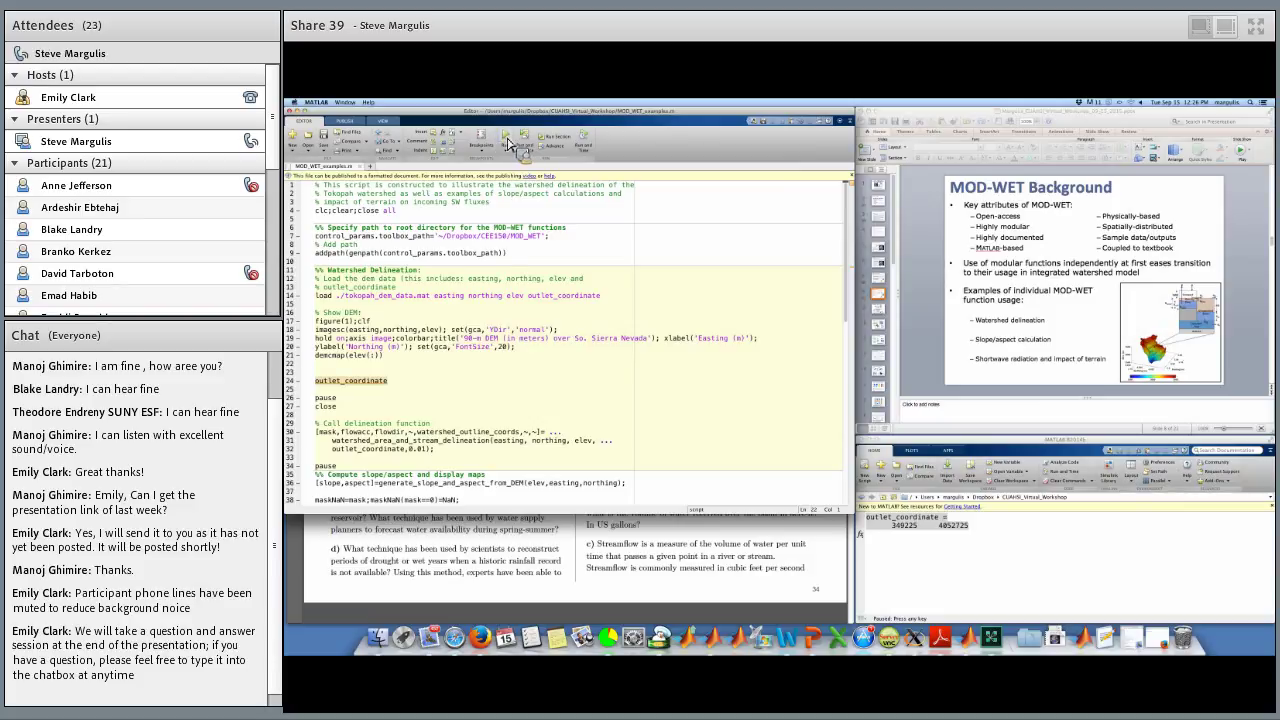
Step: Step past the script's pauses, then halt the running script with Ctrl+C
{"action": "left_click", "coordinate": [935, 575]}
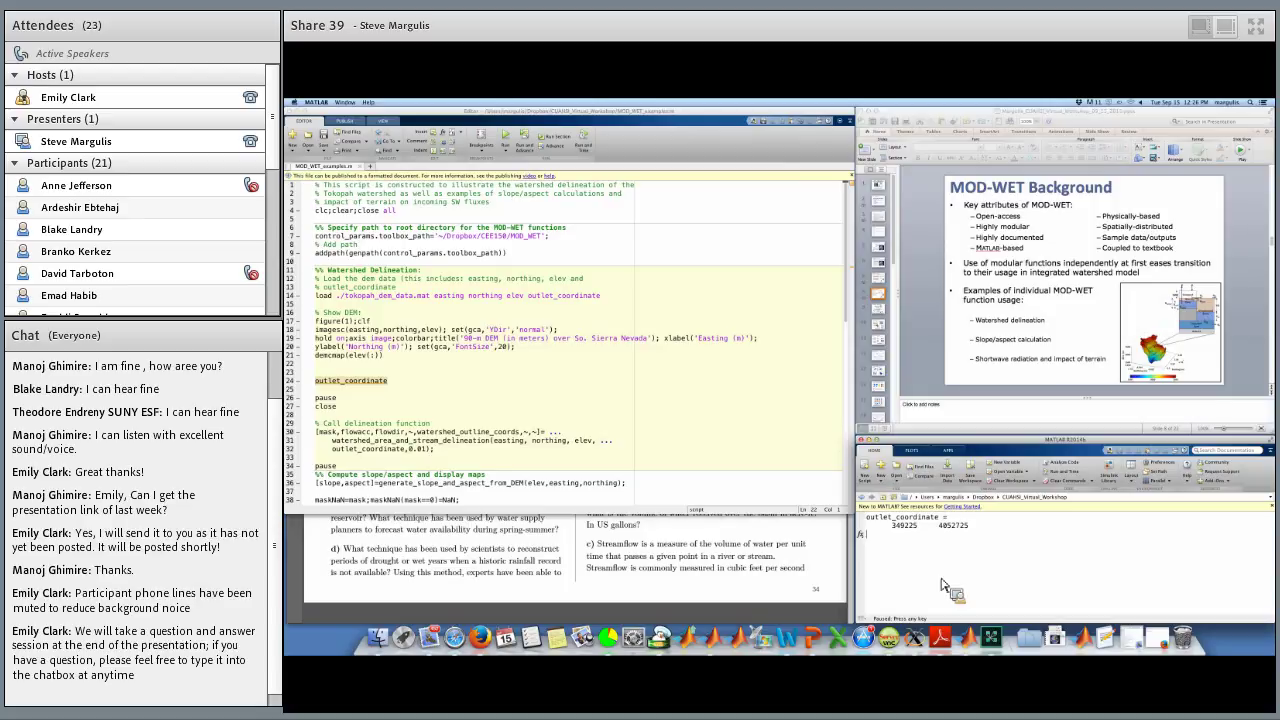
{"action": "key", "text": "Return"}
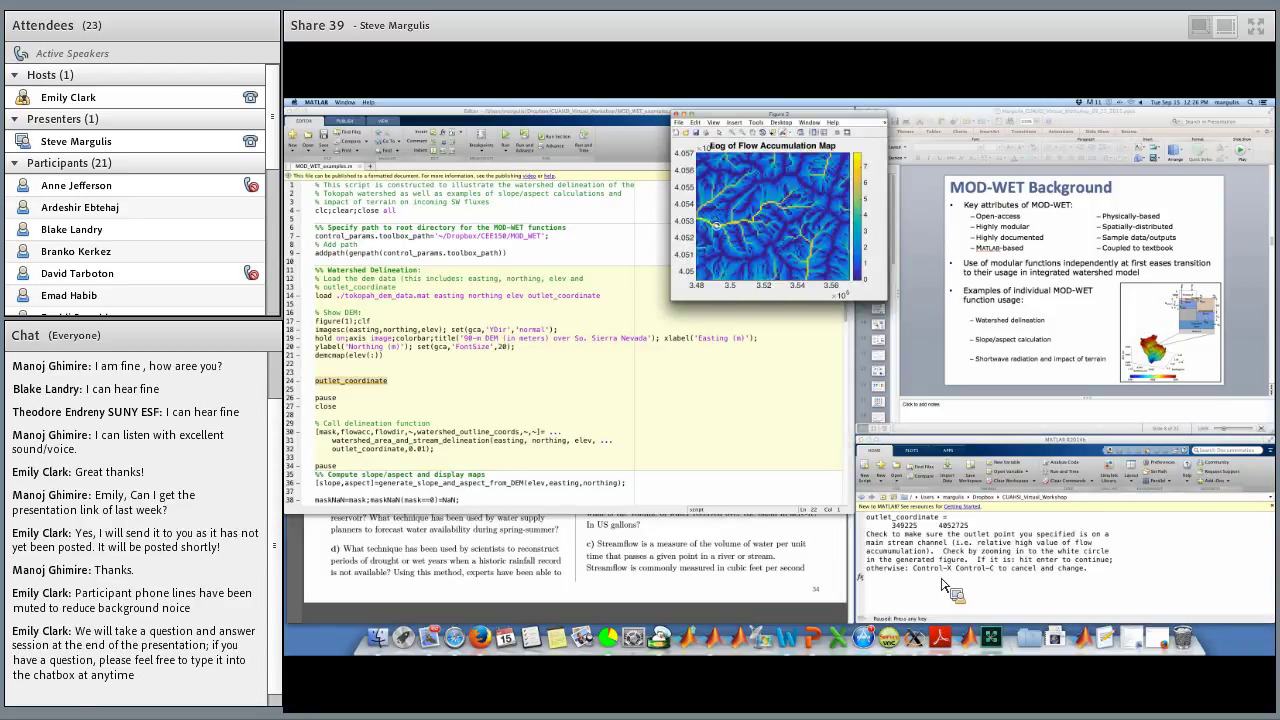
{"action": "key", "text": "Return"}
{"action": "key", "text": "ctrl+c"}
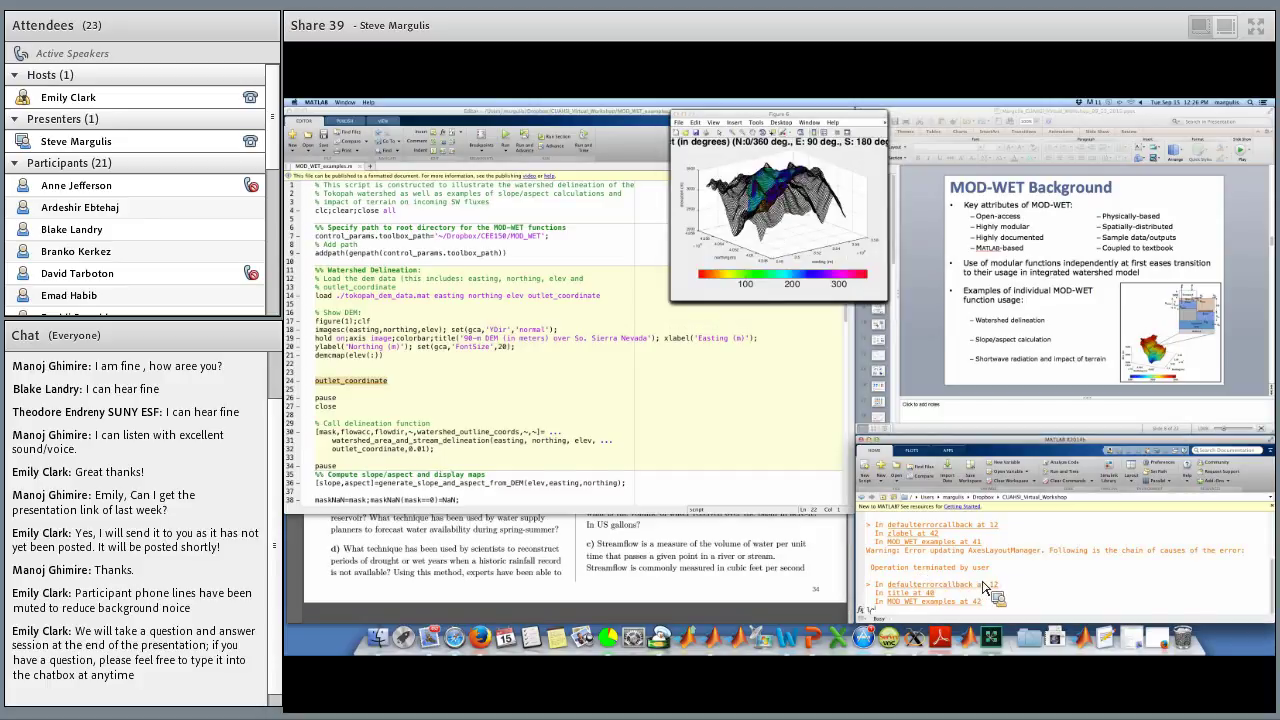
{"action": "key", "text": "ctrl+c"}
Step: Close all figure windows with 'close all' and rerun MOD_WET_examples.m
{"action": "type", "text": "close all"}
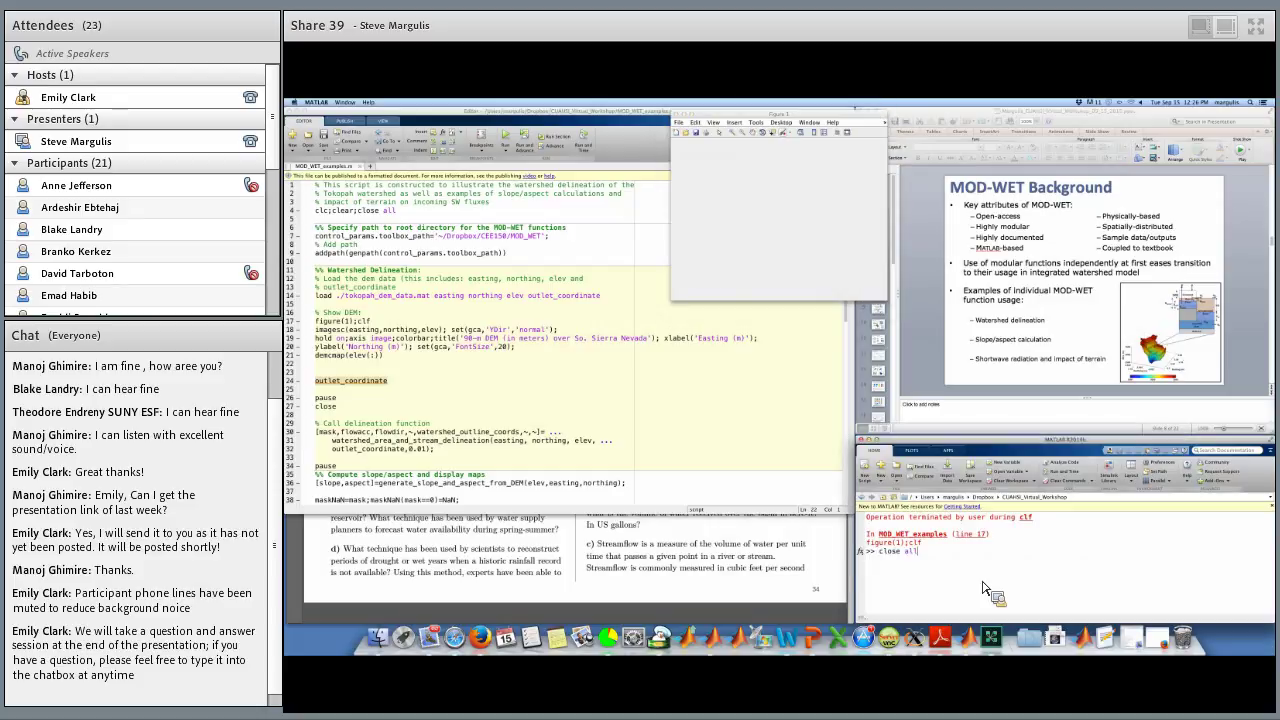
{"action": "key", "text": "Return"}
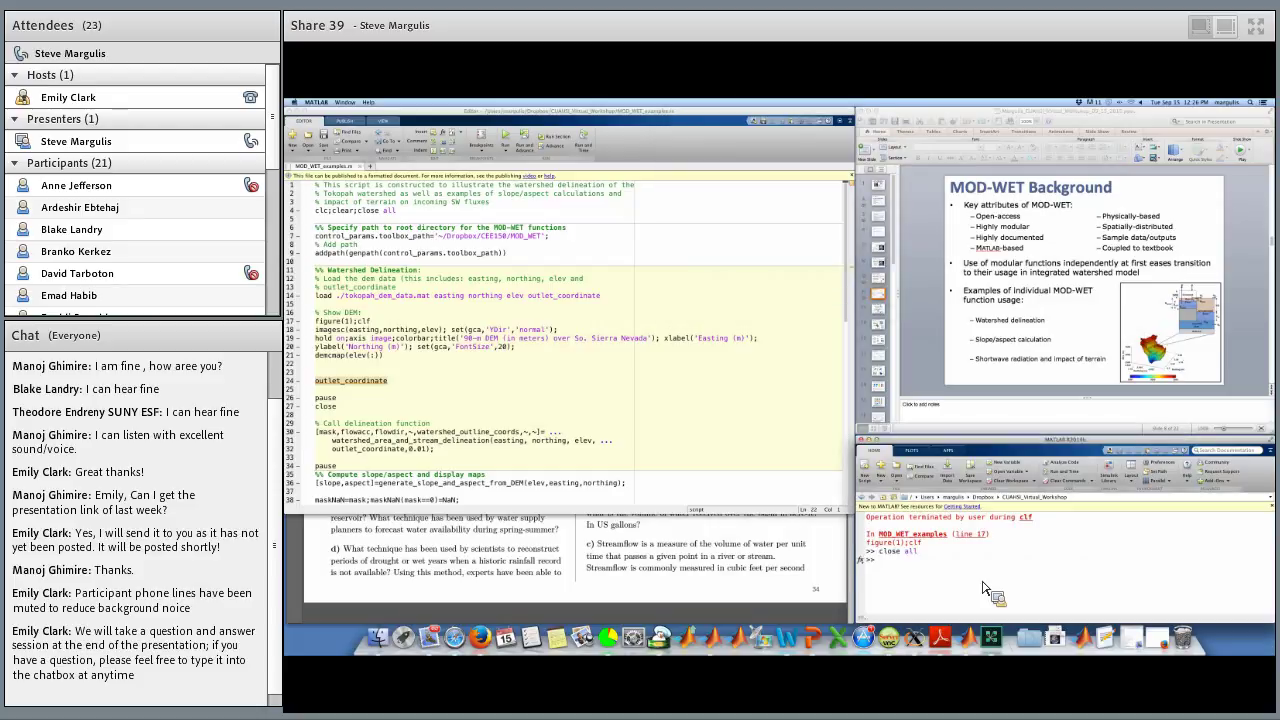
{"action": "left_click", "coordinate": [506, 140]}
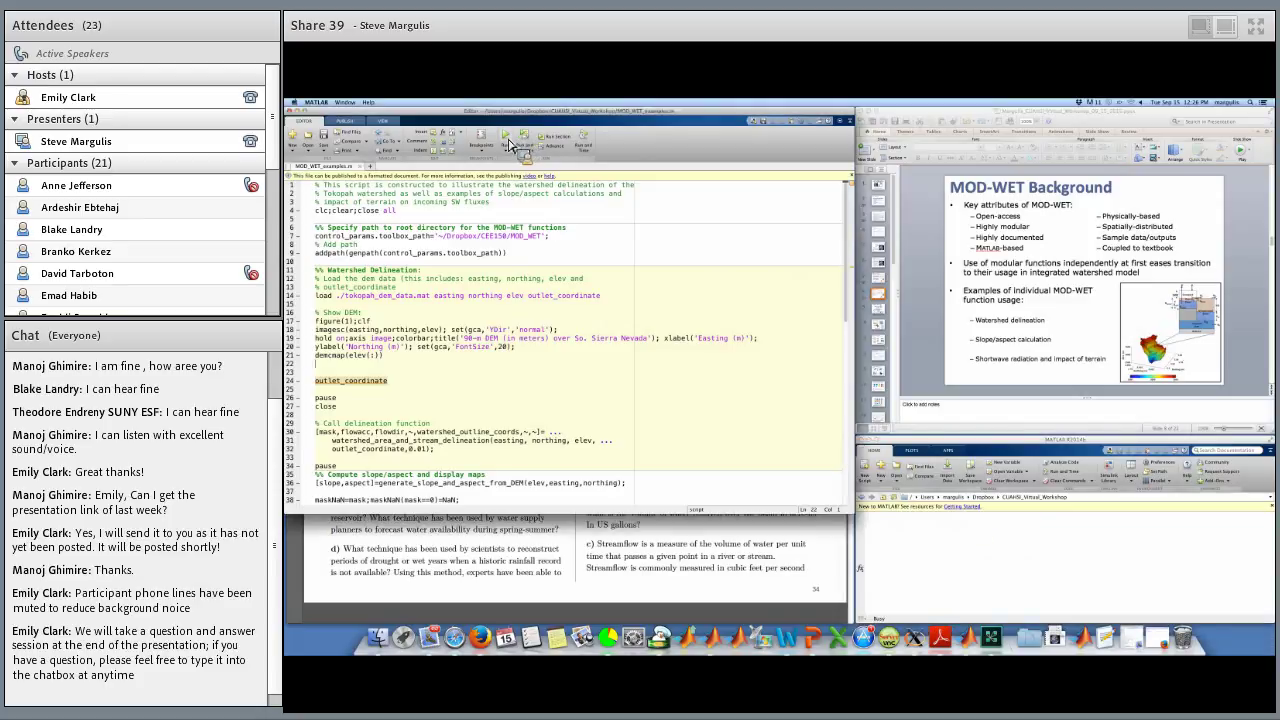
Step: Resume the script to Figure 2, the Log of Flow Accumulation Map, and maximize it
{"action": "key", "text": "Return"}
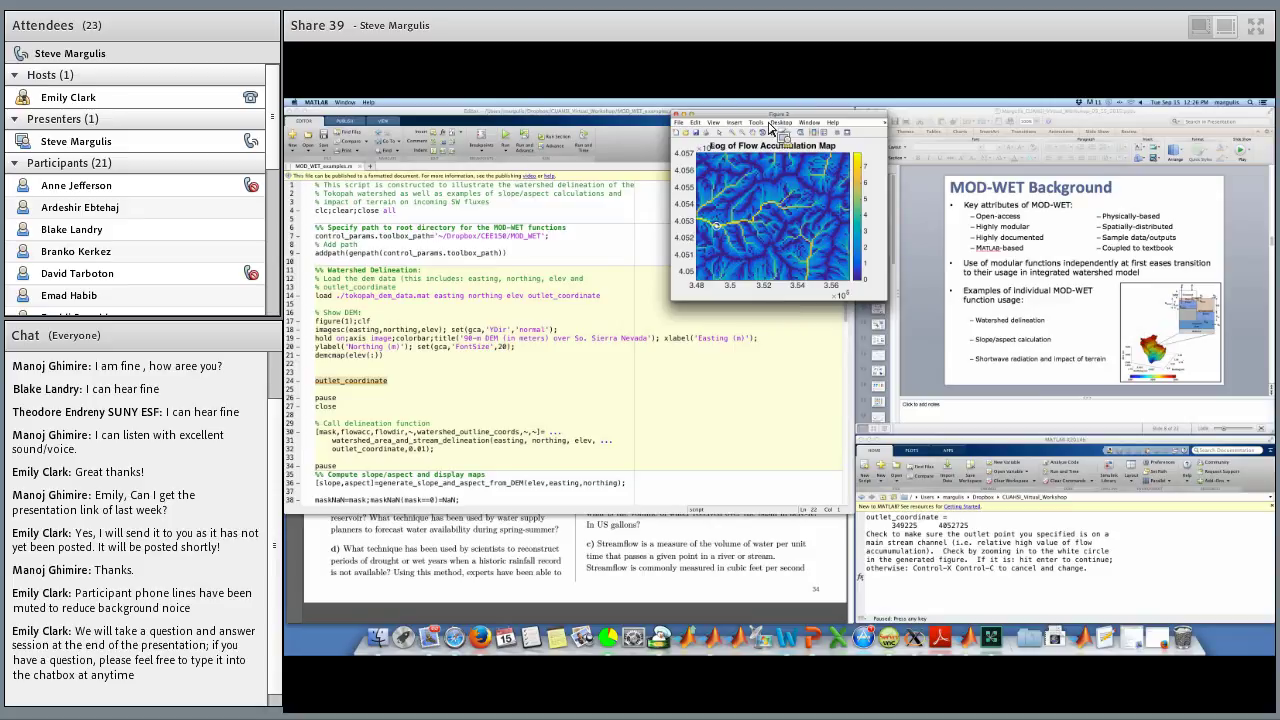
{"action": "left_click_drag", "start_coordinate": [748, 118], "coordinate": [652, 117]}
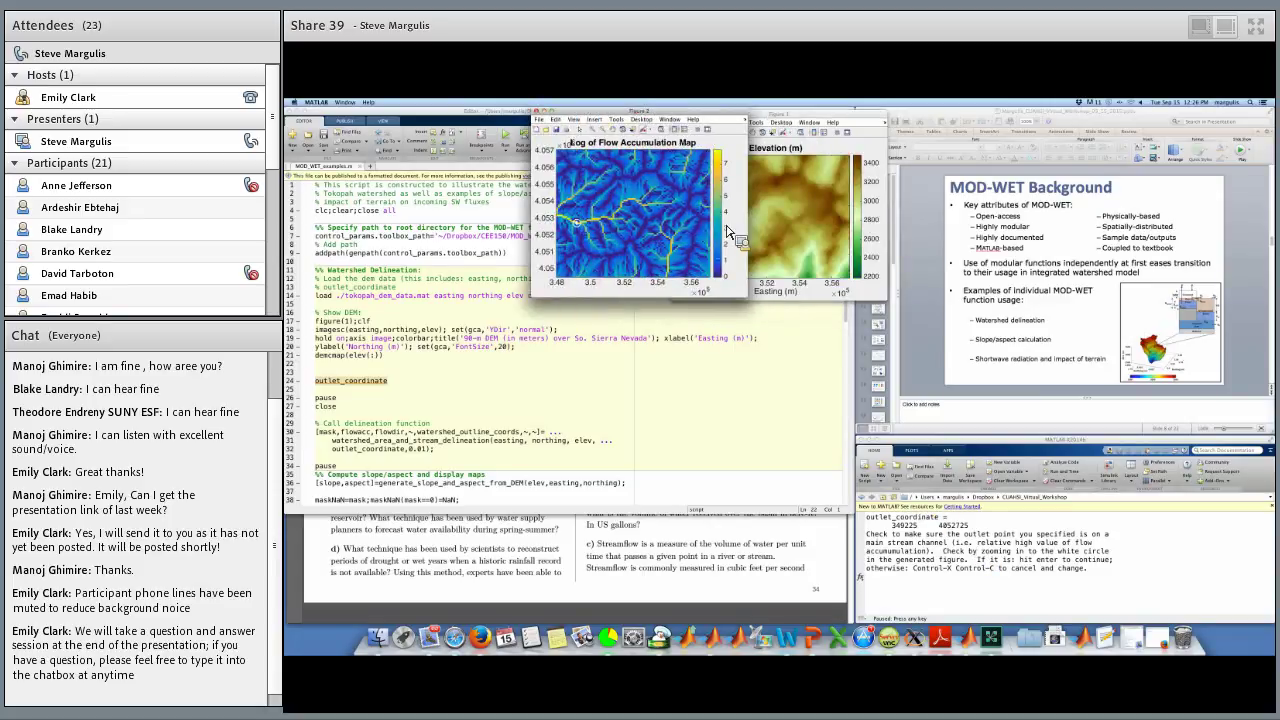
{"action": "left_click", "coordinate": [553, 112]}
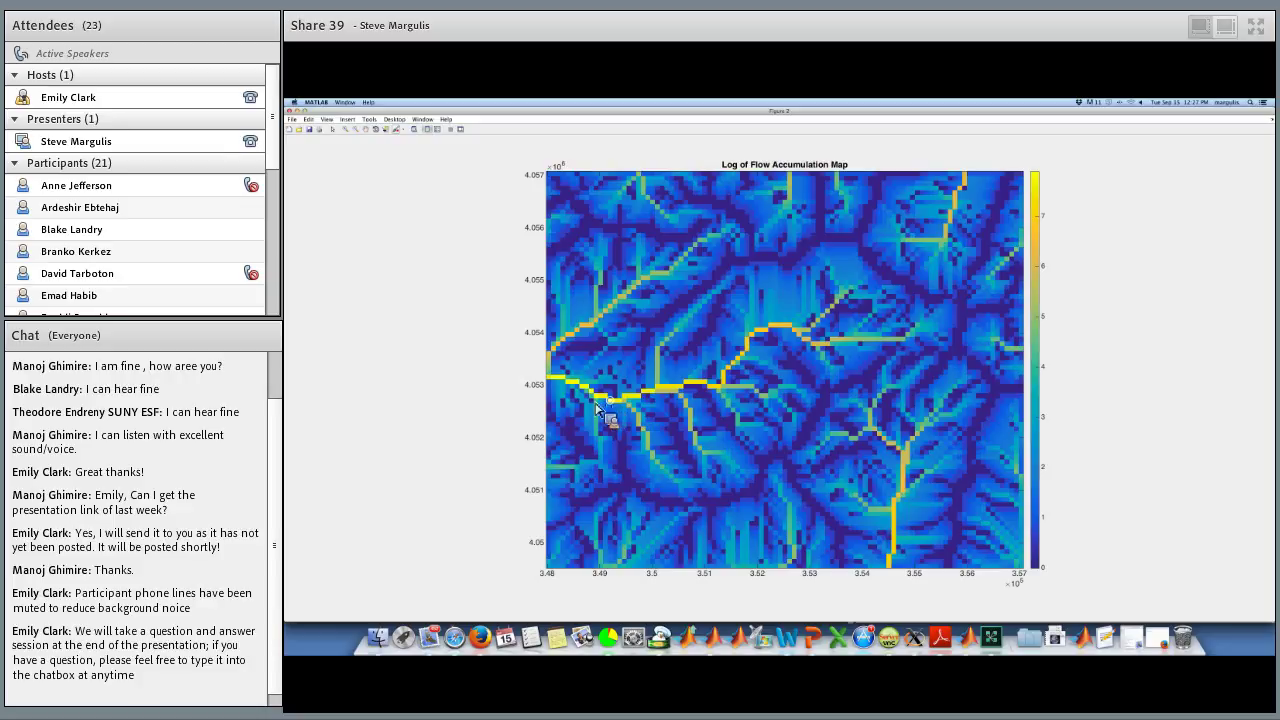
Step: Continue the script to the watershed figures and view the 2-D watershed mask full screen
{"action": "left_click", "coordinate": [305, 112]}
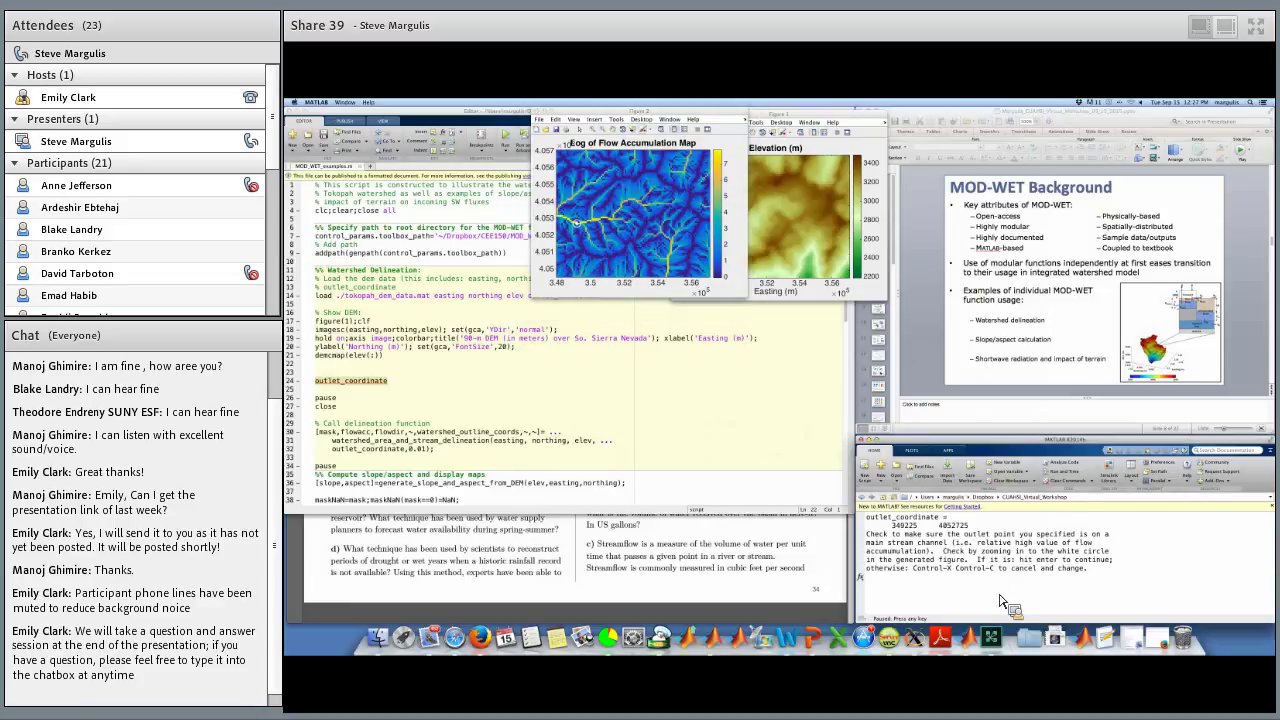
{"action": "key", "text": "Return"}
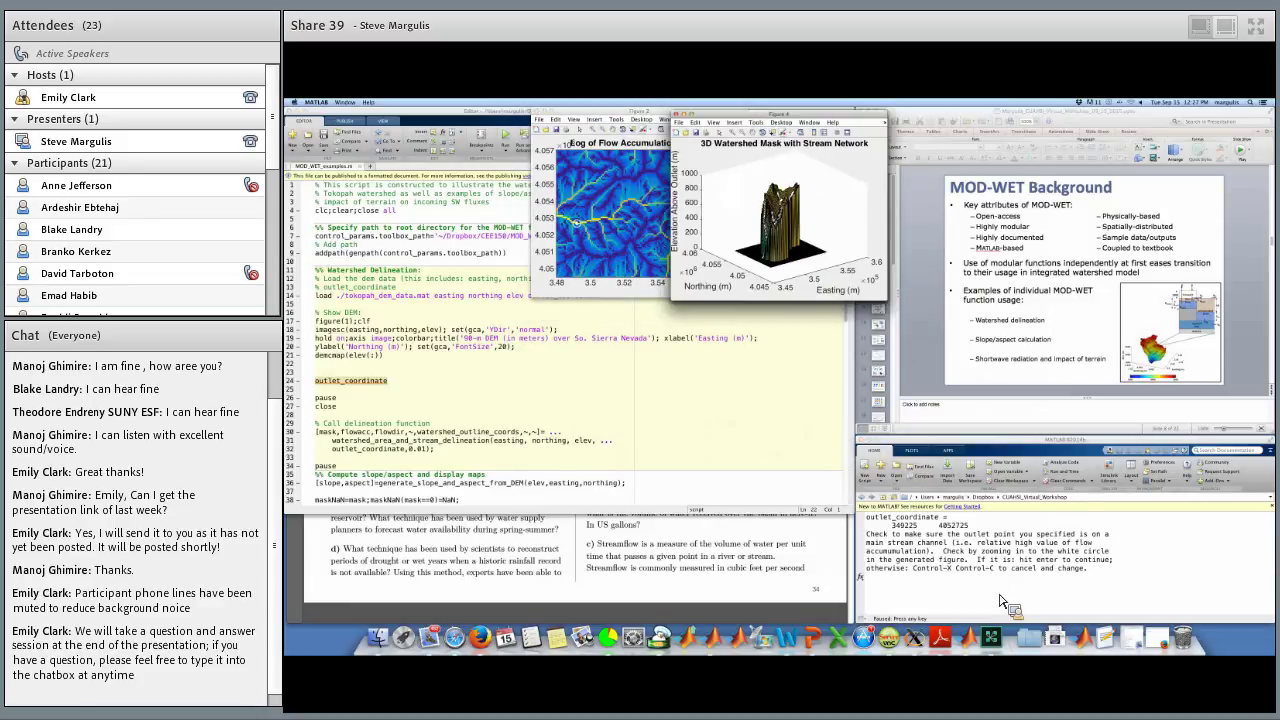
{"action": "left_click_drag", "start_coordinate": [699, 117], "coordinate": [886, 136]}
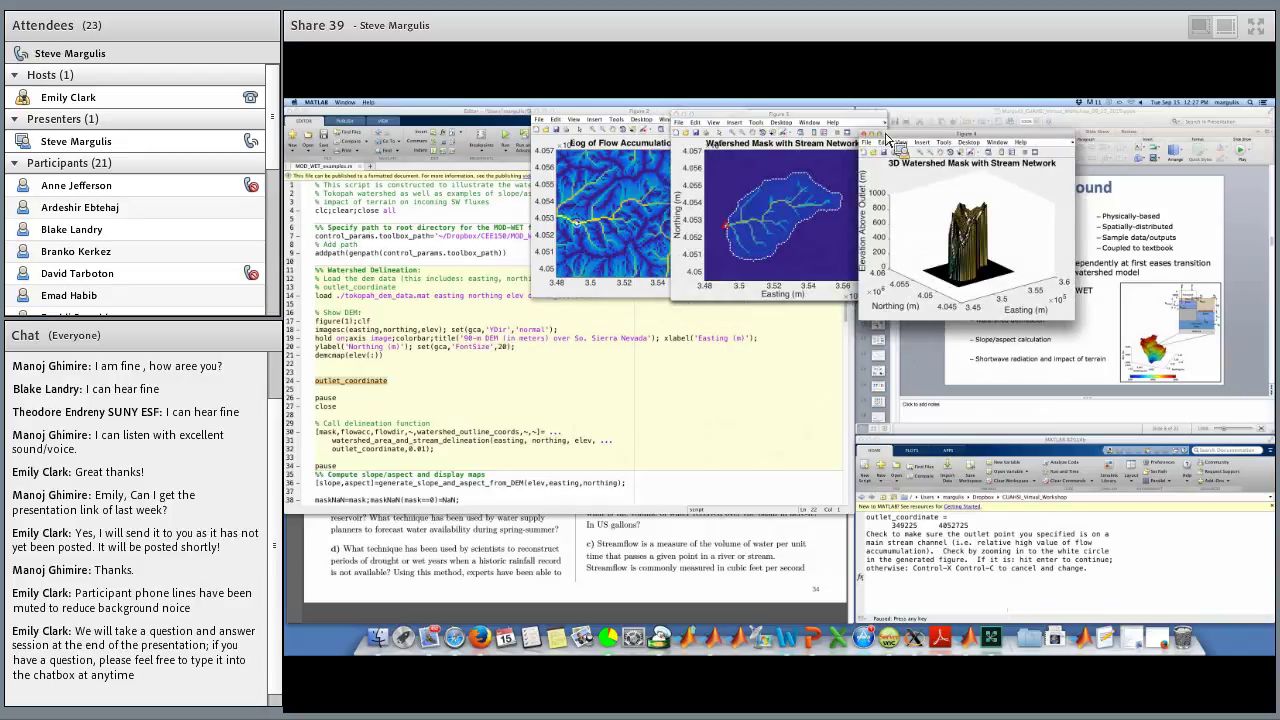
{"action": "left_click", "coordinate": [697, 118]}
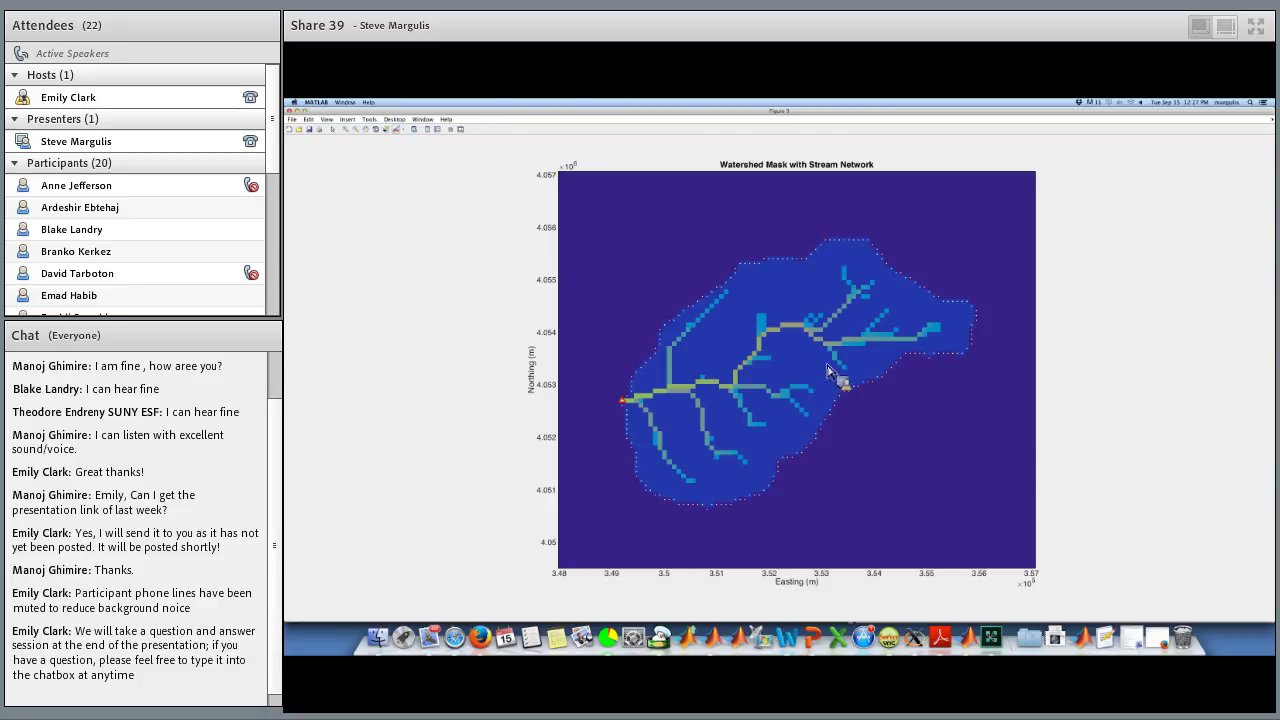
{"action": "left_click", "coordinate": [309, 116]}
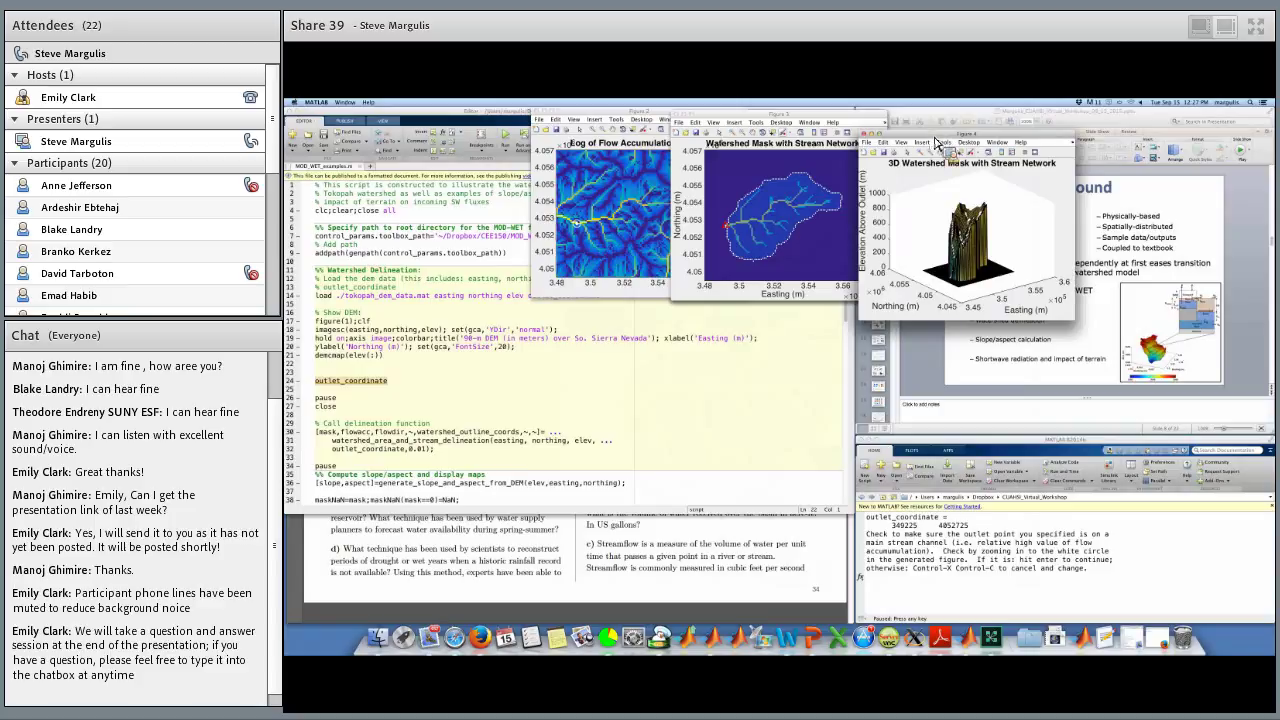
Step: Maximize the 3D Watershed Mask figure and rotate it so Easting runs along the right
{"action": "double_click", "coordinate": [886, 134]}
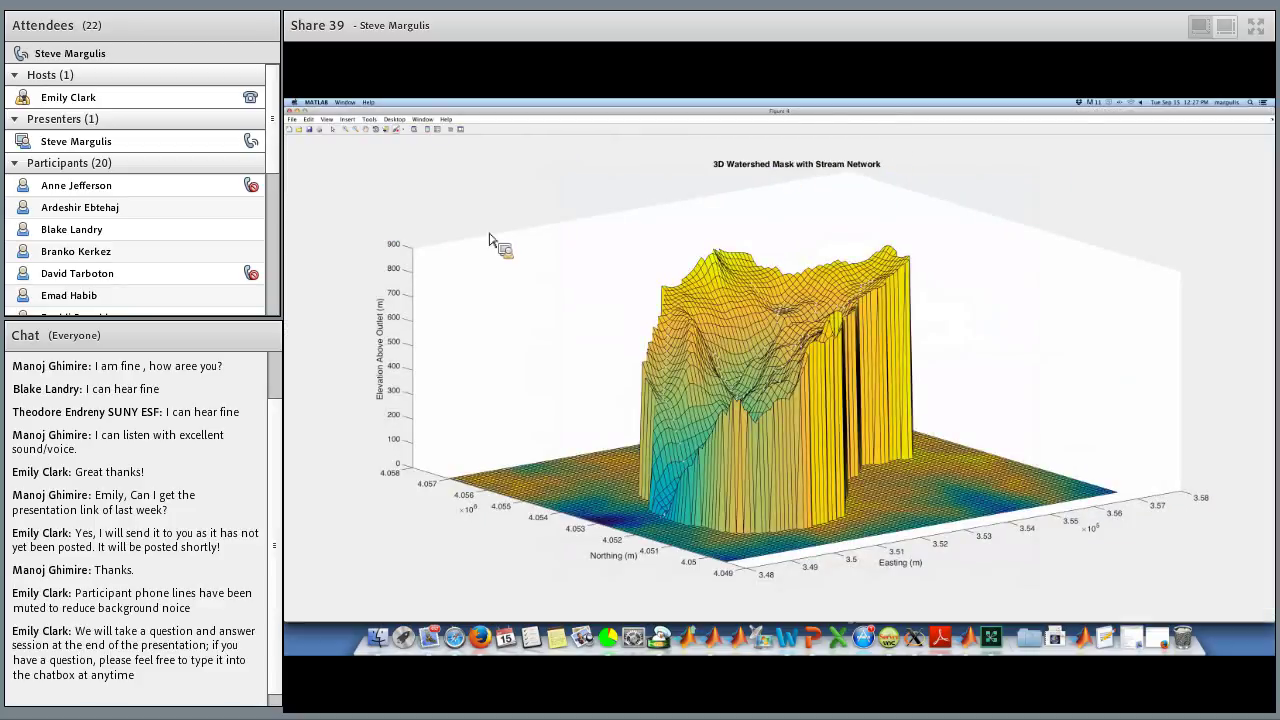
{"action": "left_click", "coordinate": [377, 129]}
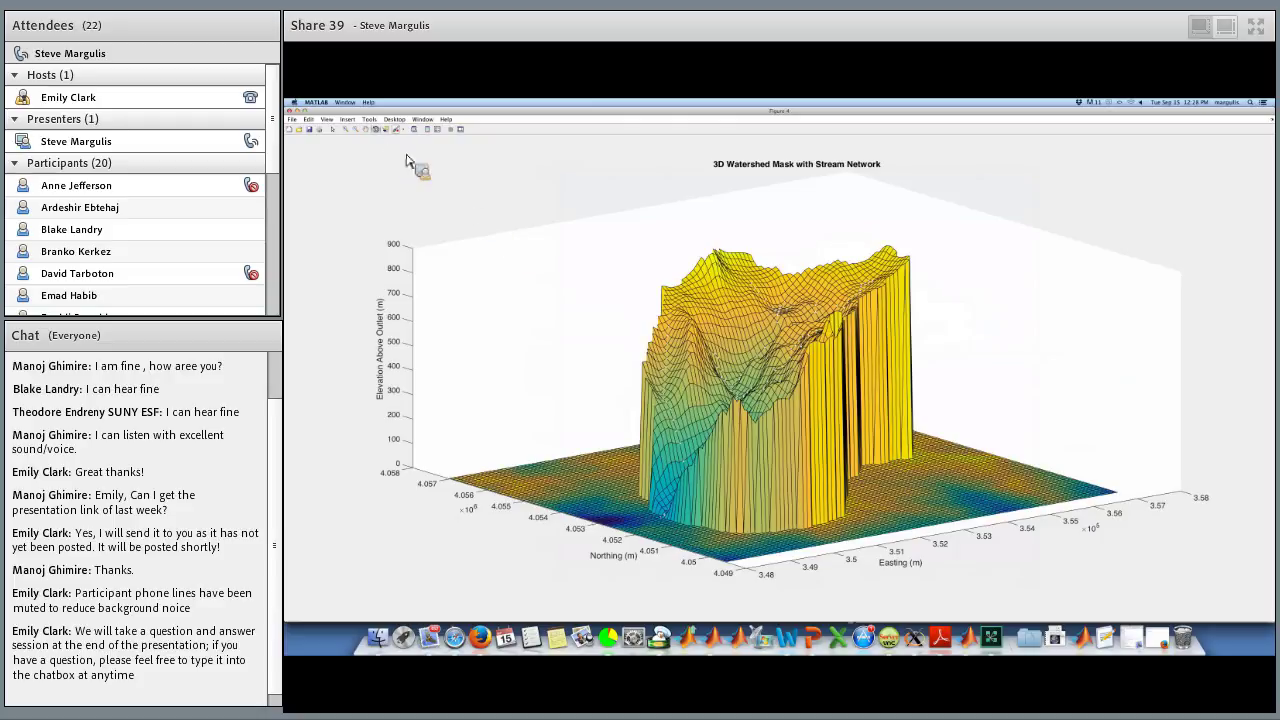
{"action": "left_click_drag", "start_coordinate": [745, 387], "coordinate": [707, 428]}
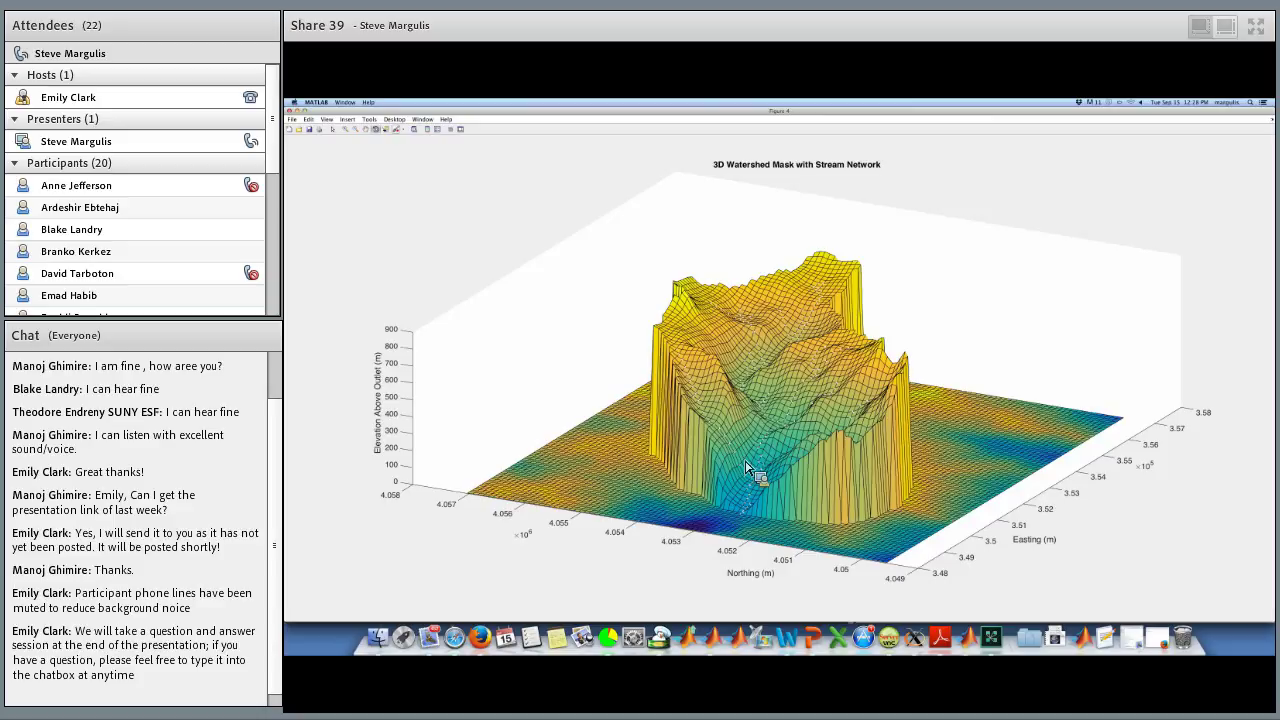
{"action": "mouse_move", "coordinate": [855, 433]}
{"action": "left_mouse_down"}
{"action": "mouse_move", "coordinate": [810, 440]}
{"action": "mouse_move", "coordinate": [874, 432]}
{"action": "left_mouse_up"}
{"action": "left_click_drag", "start_coordinate": [887, 430], "coordinate": [858, 440]}
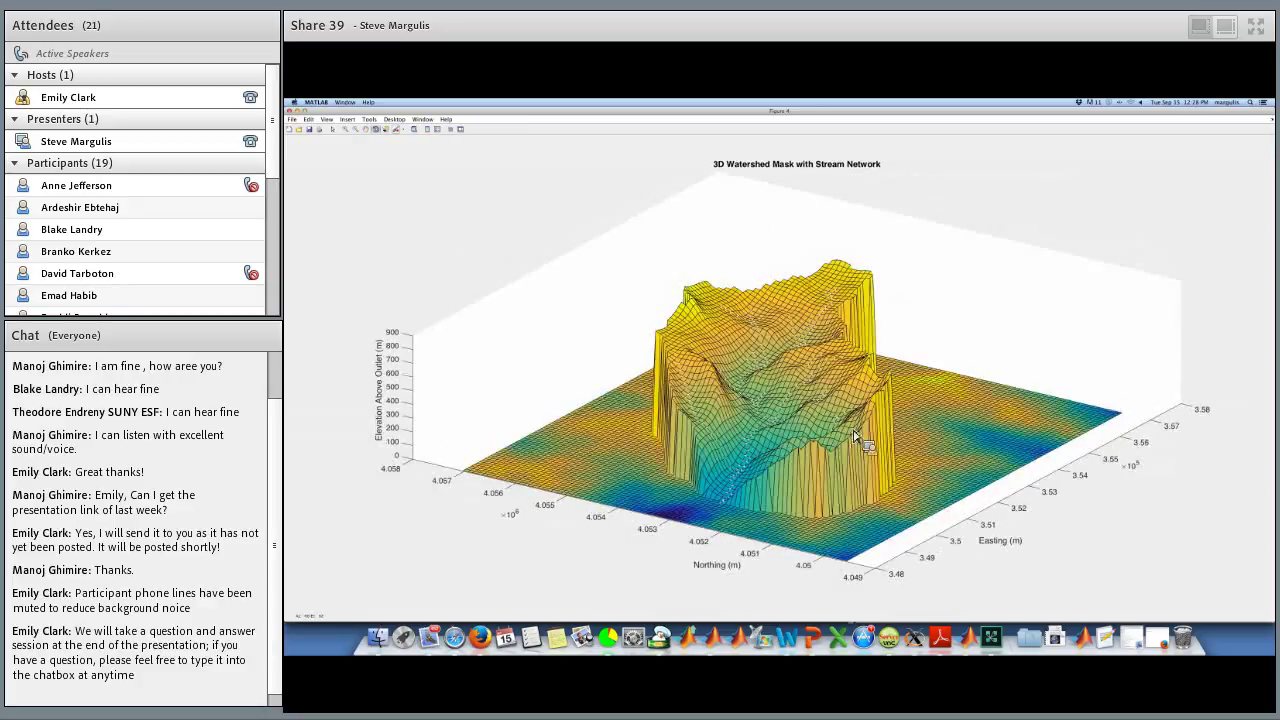
Step: Resume the script to compute slope and aspect, then maximize the Map of slope figure
{"action": "left_click", "coordinate": [308, 118]}
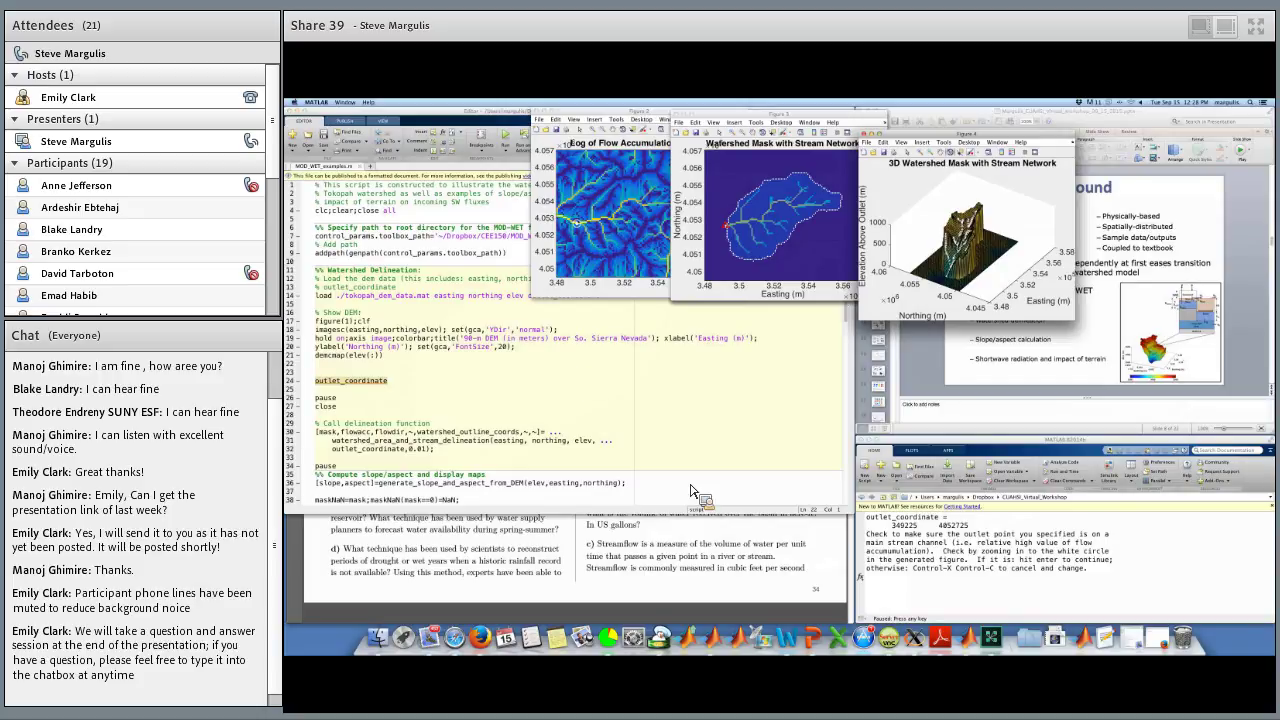
{"action": "left_click", "coordinate": [918, 592]}
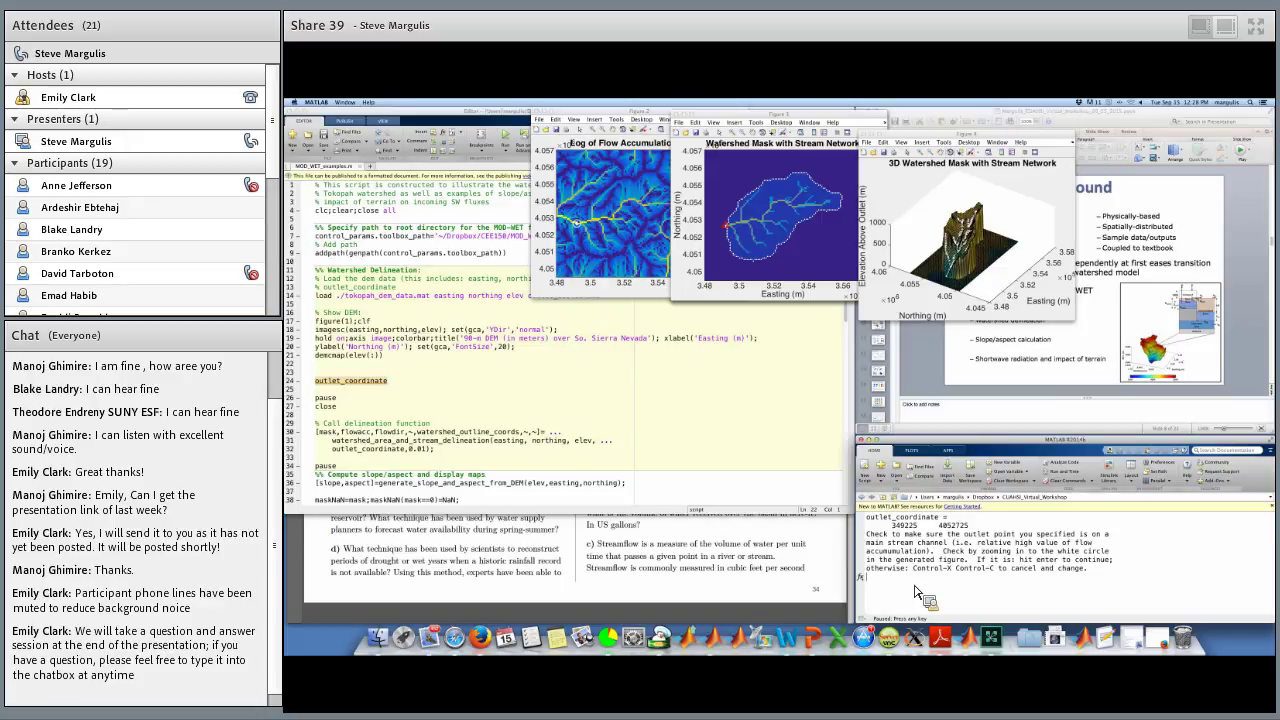
{"action": "key", "text": "Return"}
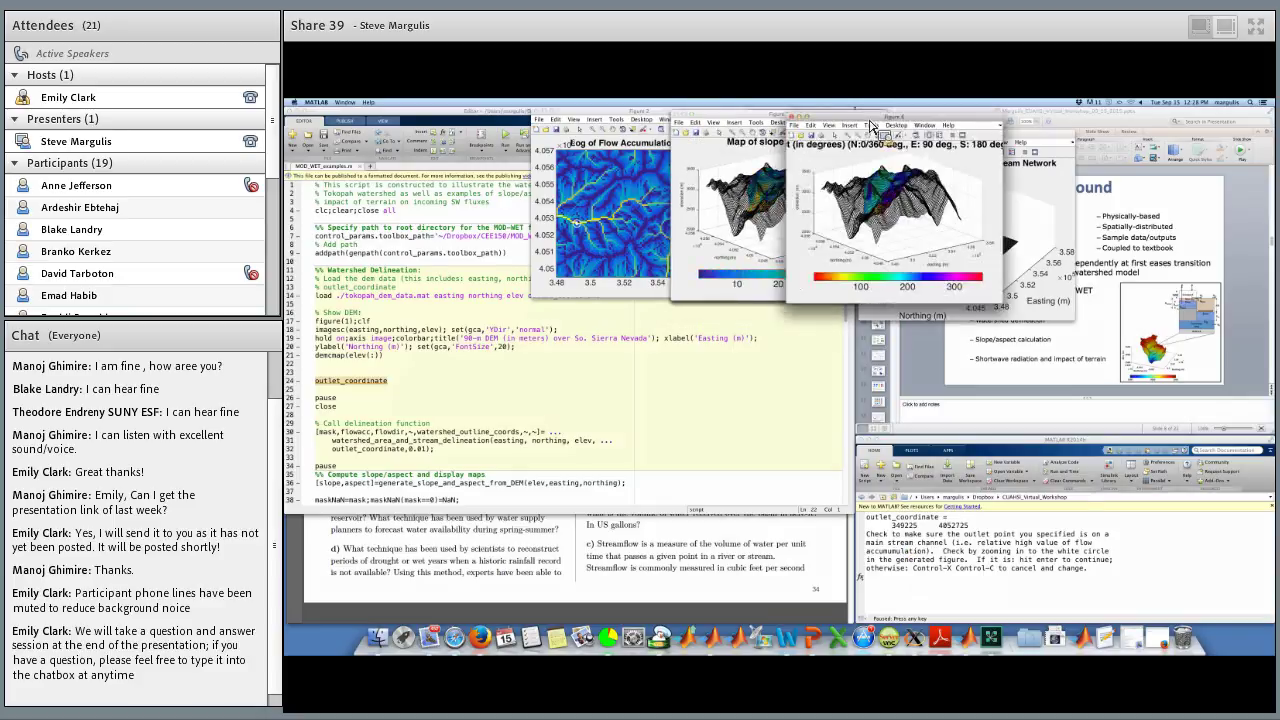
{"action": "left_click", "coordinate": [692, 115]}
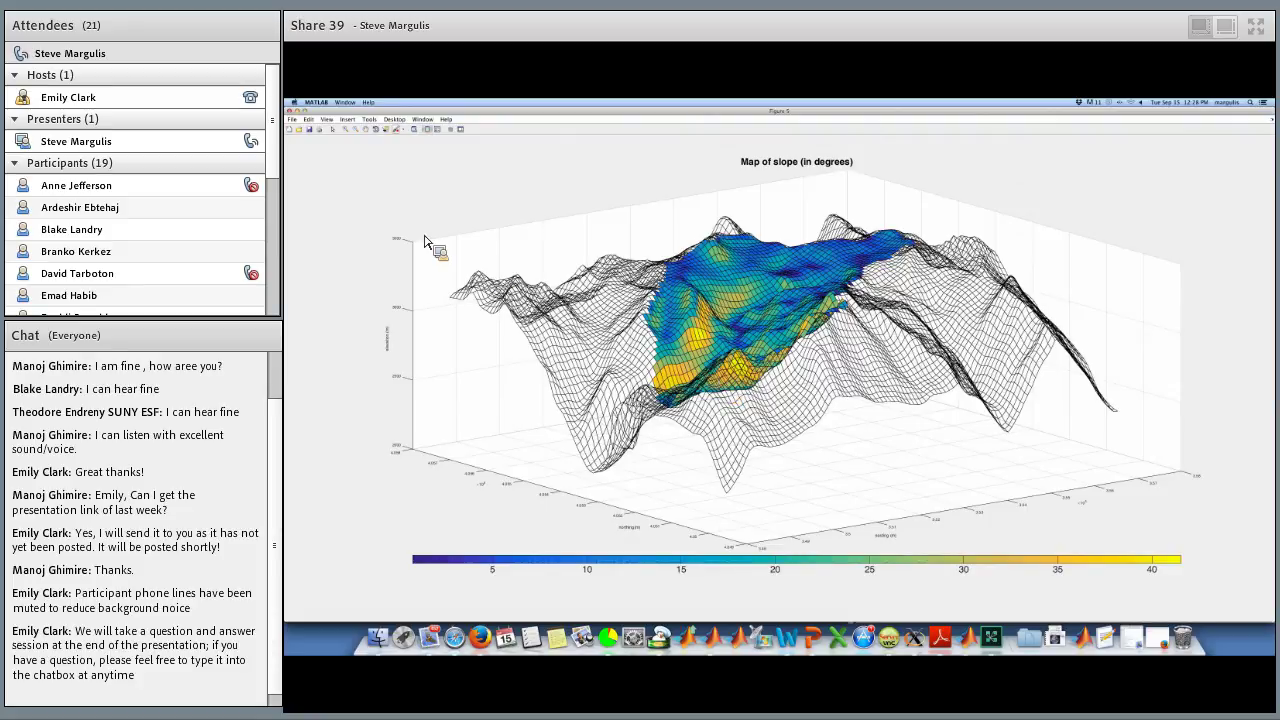
Step: Rotate the slope map surface in 3D to a lower, flatter perspective
{"action": "left_click", "coordinate": [376, 130]}
{"action": "left_click_drag", "start_coordinate": [637, 364], "coordinate": [817, 401]}
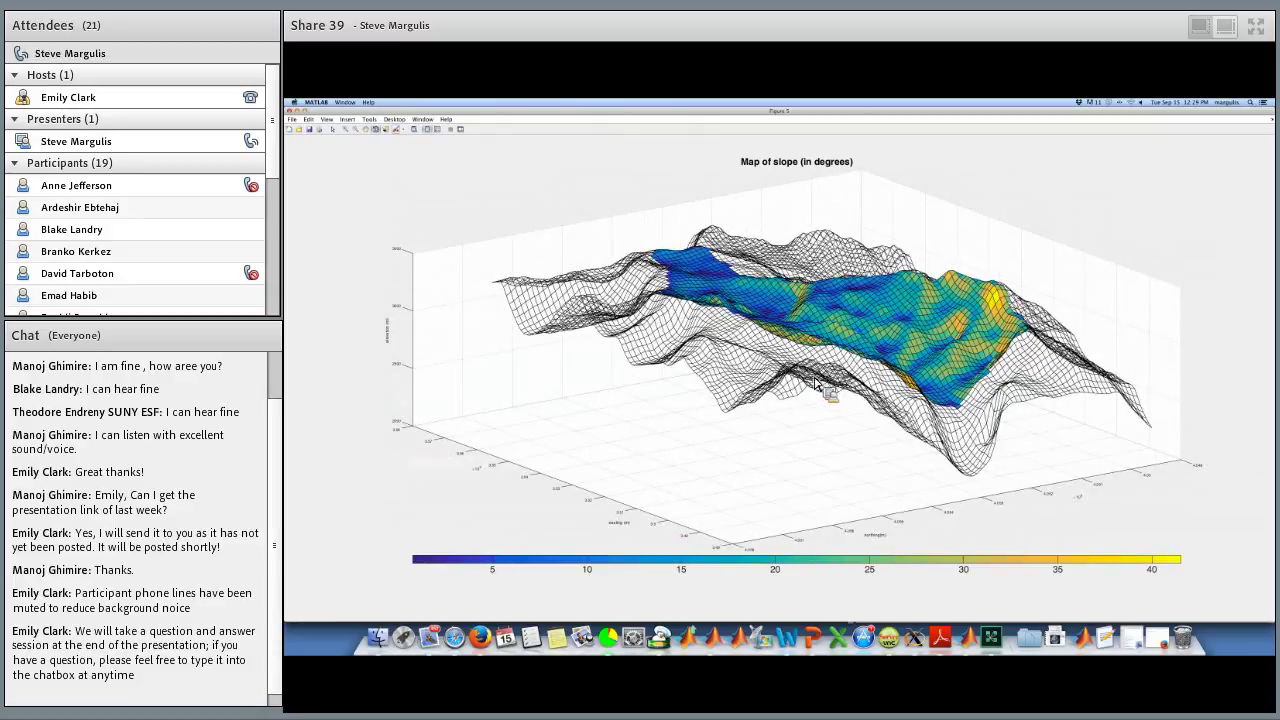
{"action": "left_click_drag", "start_coordinate": [940, 395], "coordinate": [740, 428]}
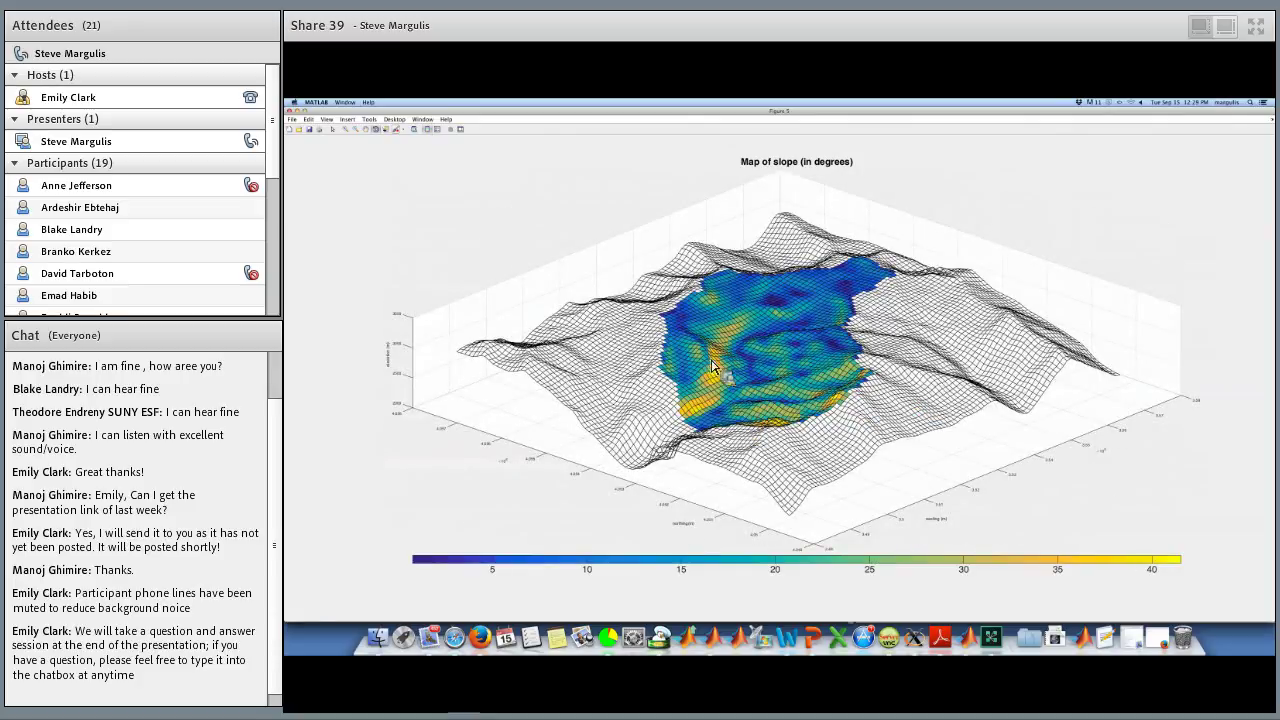
{"action": "left_click_drag", "start_coordinate": [735, 370], "coordinate": [755, 363]}
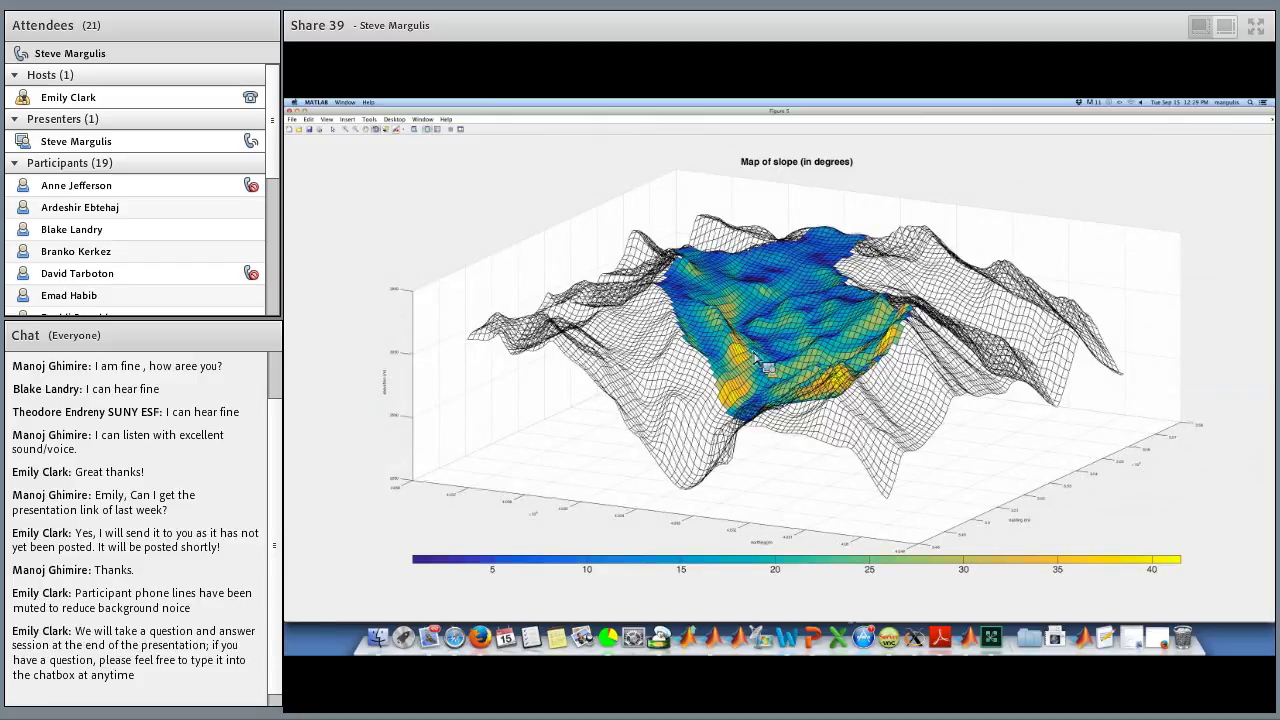
{"action": "mouse_move", "coordinate": [757, 360]}
{"action": "left_mouse_down"}
{"action": "mouse_move", "coordinate": [818, 358]}
{"action": "mouse_move", "coordinate": [756, 361]}
{"action": "left_mouse_up"}
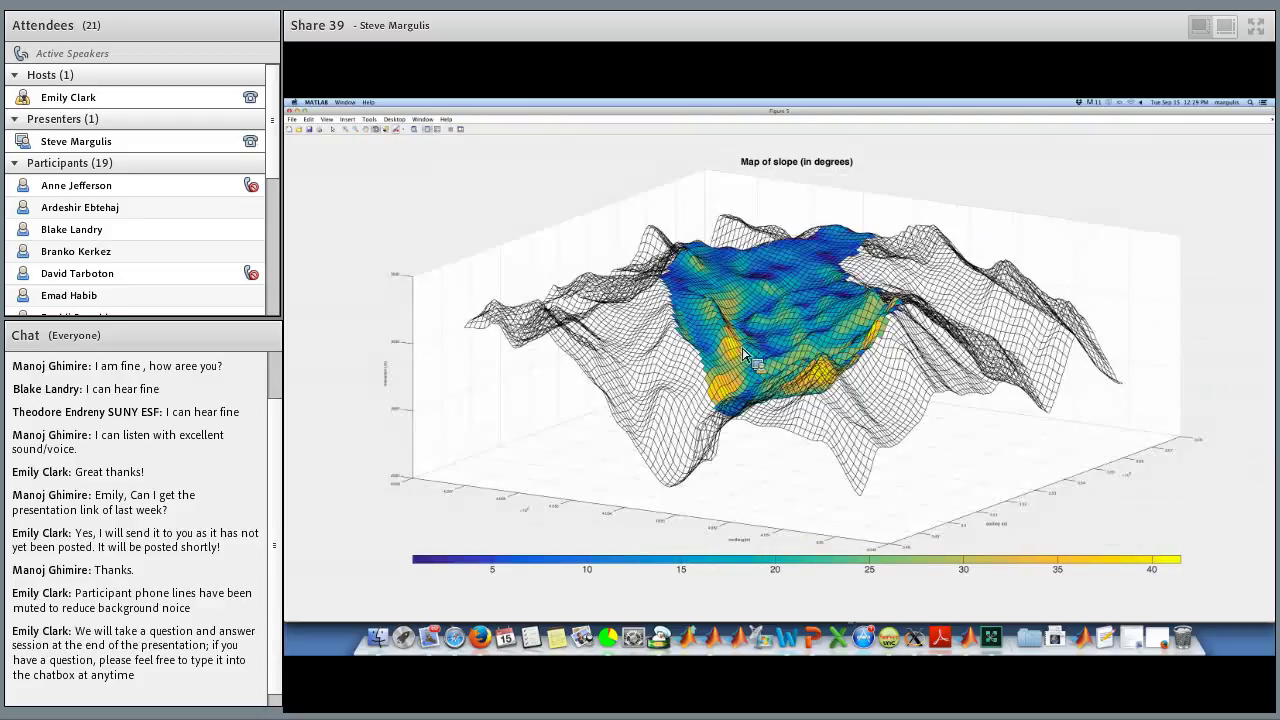
Step: Maximize the Map of aspect figure and rotate its surface to a more overhead view
{"action": "left_click", "coordinate": [312, 114]}
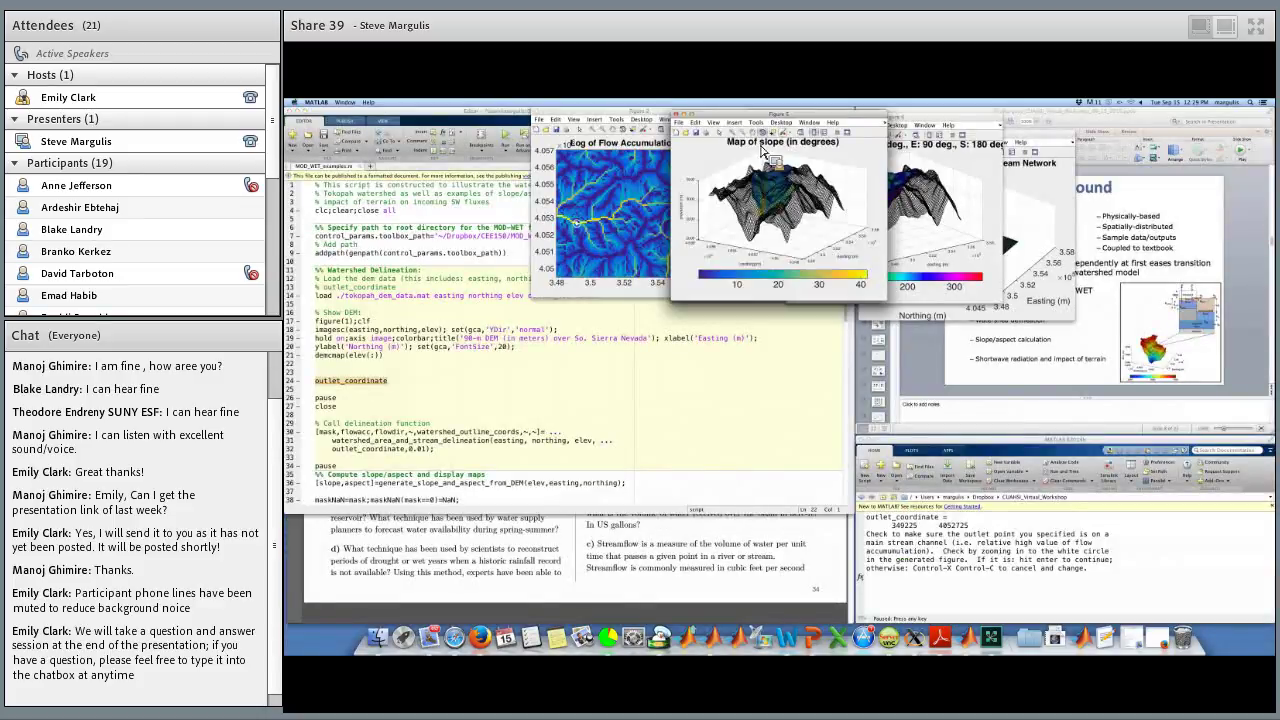
{"action": "double_click", "coordinate": [812, 122]}
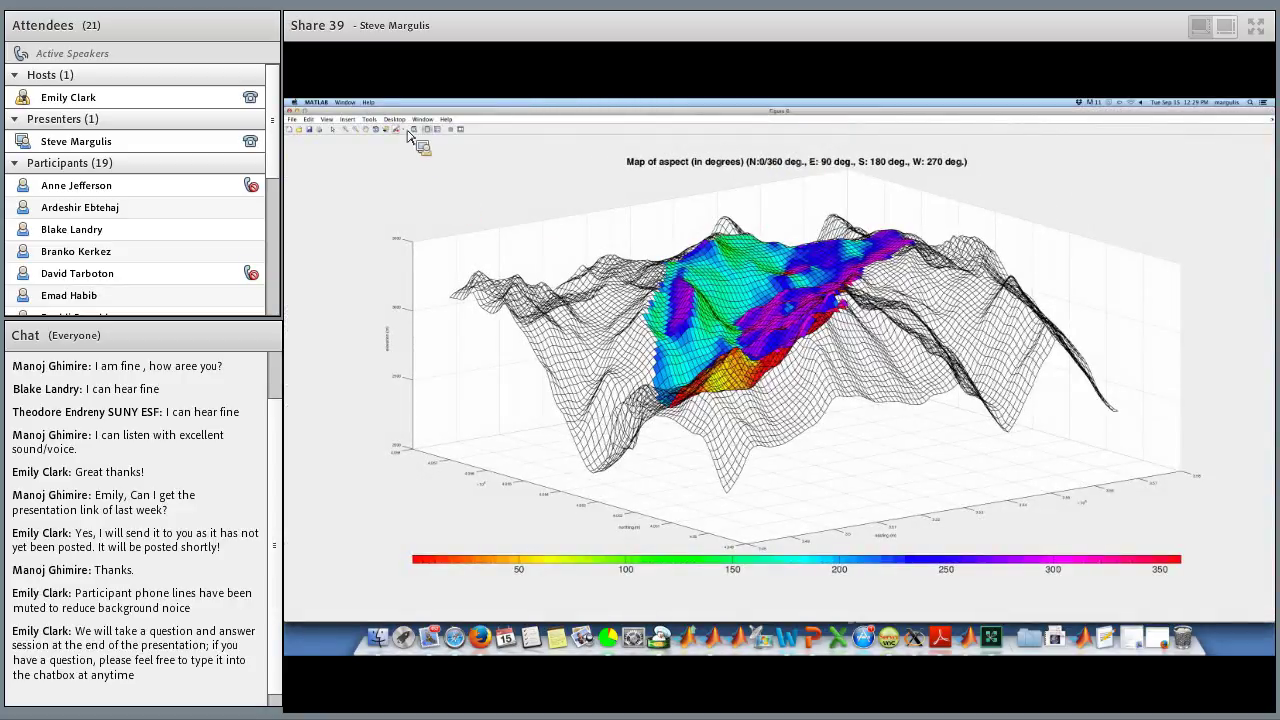
{"action": "left_click", "coordinate": [380, 133]}
{"action": "mouse_move", "coordinate": [740, 318]}
{"action": "left_mouse_down"}
{"action": "mouse_move", "coordinate": [772, 325]}
{"action": "mouse_move", "coordinate": [759, 322]}
{"action": "left_mouse_up"}
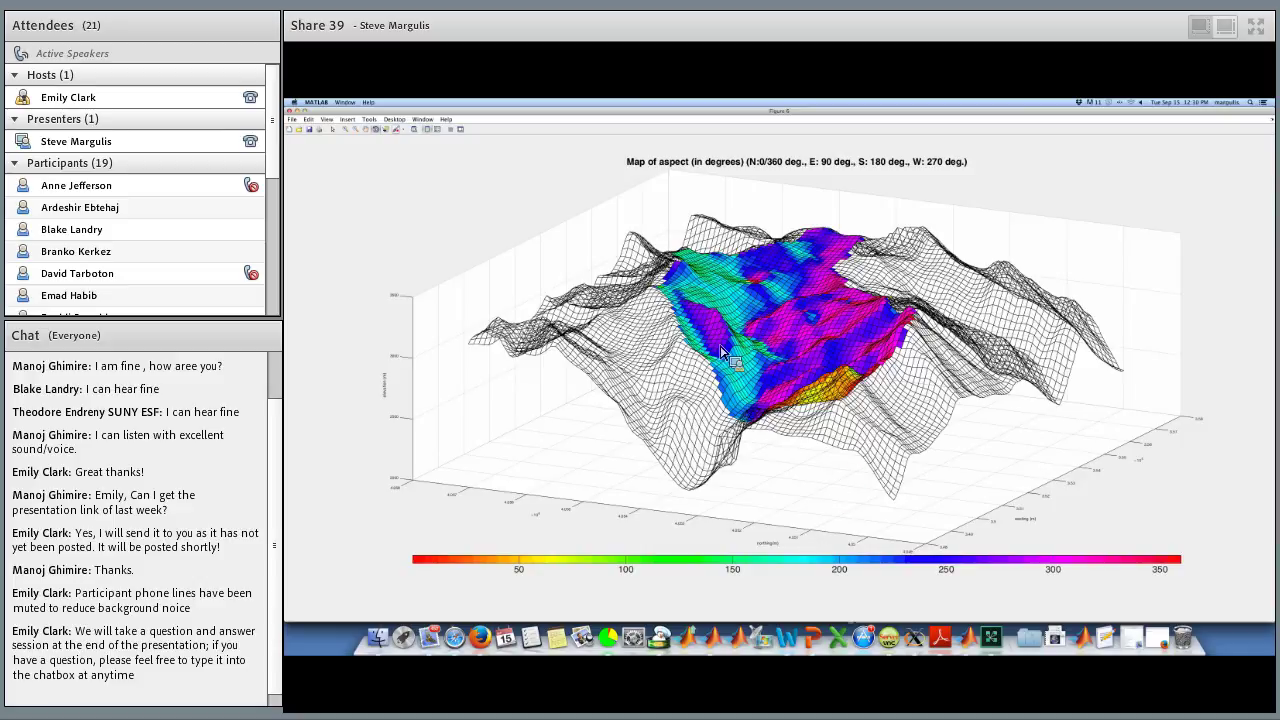
{"action": "left_click_drag", "start_coordinate": [710, 346], "coordinate": [715, 402]}
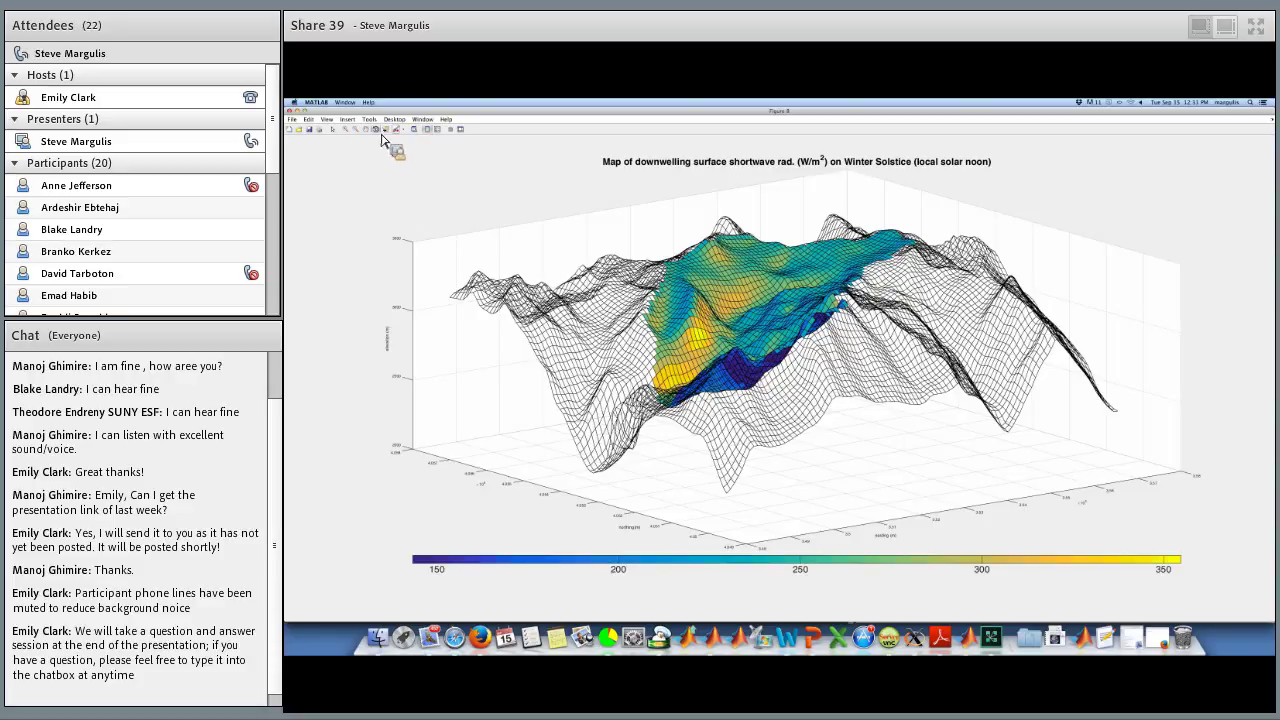
Step: Rotate the Winter Solstice shortwave radiation surface to a steeper view from the opposite side
{"action": "left_click_drag", "start_coordinate": [718, 364], "coordinate": [800, 386]}
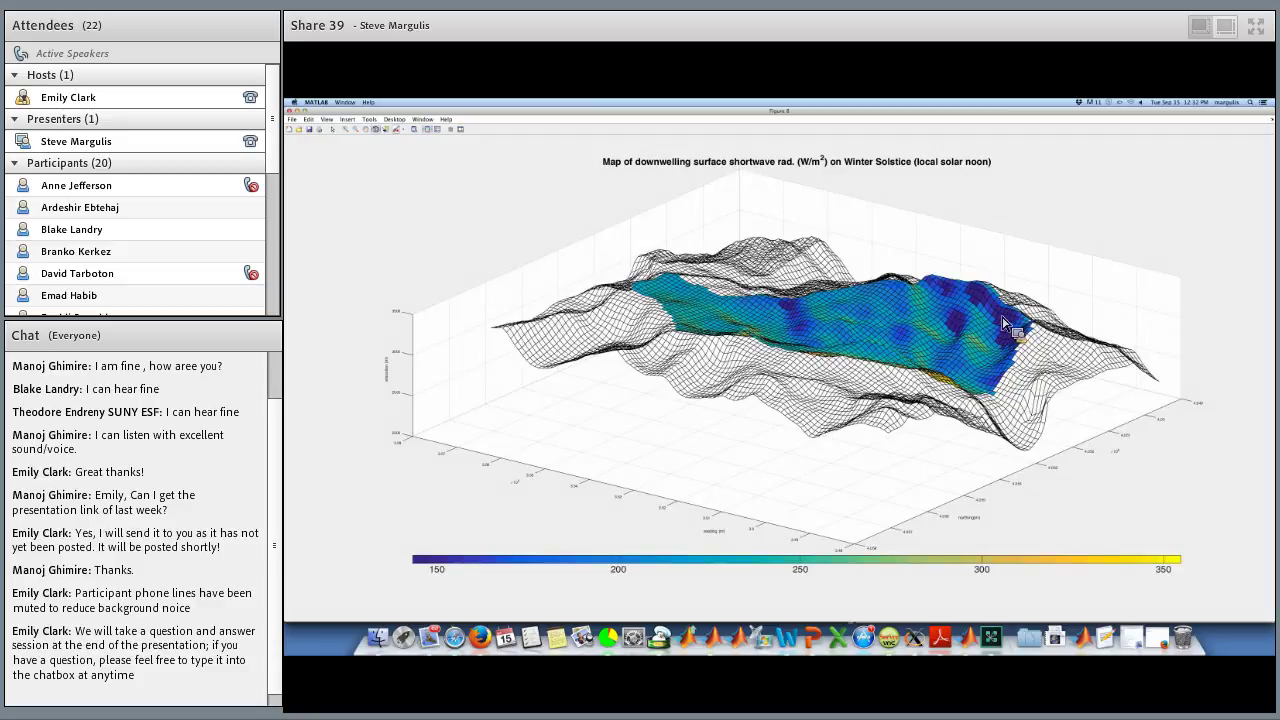
{"action": "left_click_drag", "start_coordinate": [1000, 338], "coordinate": [868, 347]}
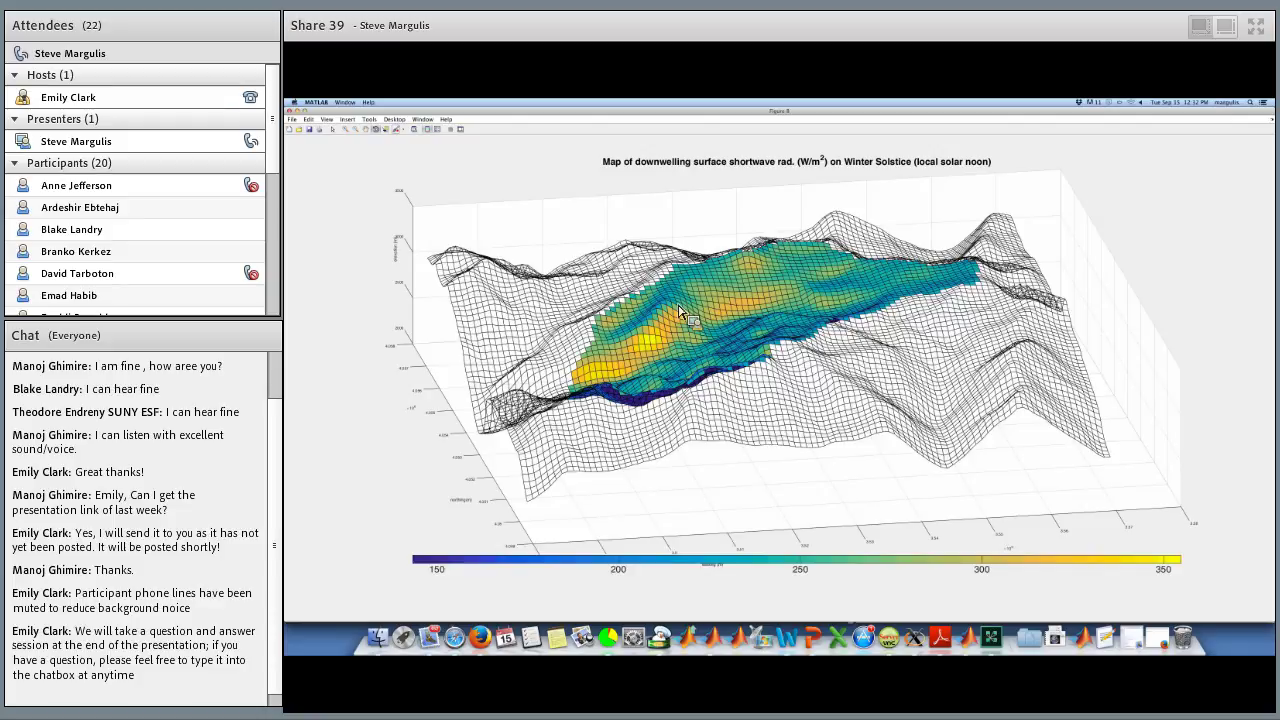
Step: Restore the radiation figure, finish the script, and start the MOD-WET Background slideshow
{"action": "left_click", "coordinate": [301, 111]}
{"action": "left_click", "coordinate": [910, 628]}
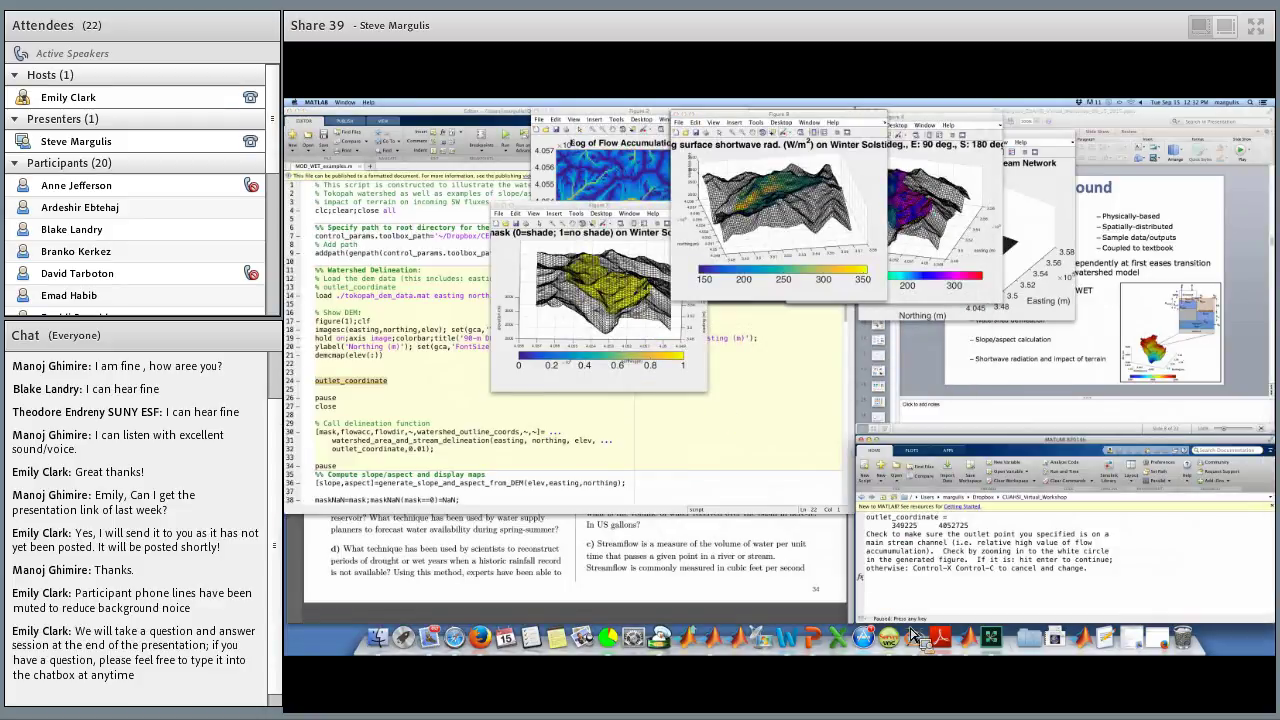
{"action": "key", "text": "ctrl+c"}
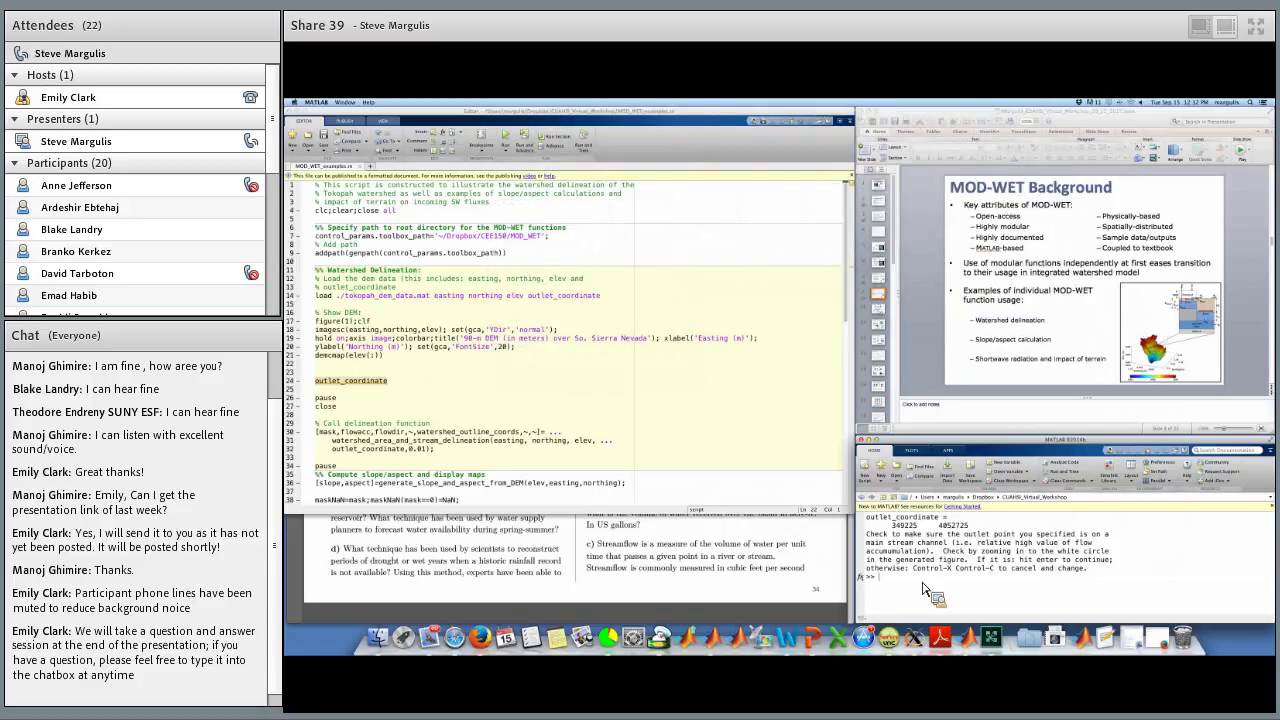
{"action": "left_click", "coordinate": [903, 435]}
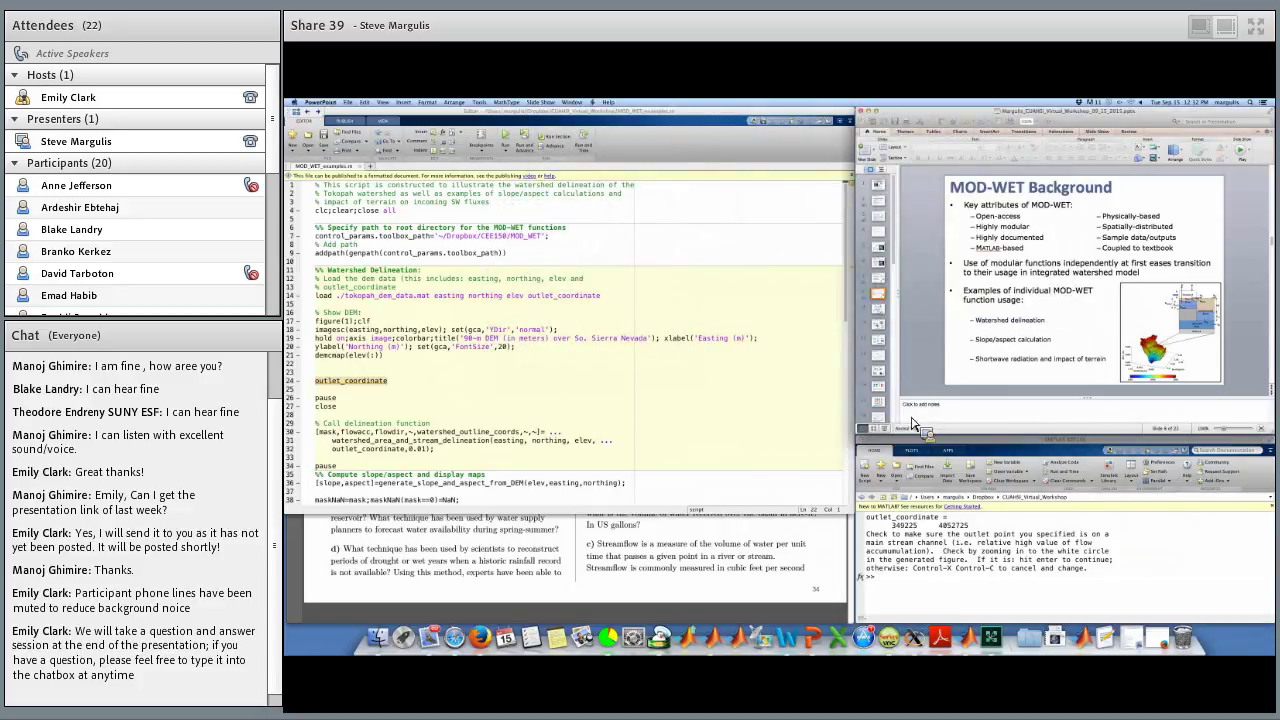